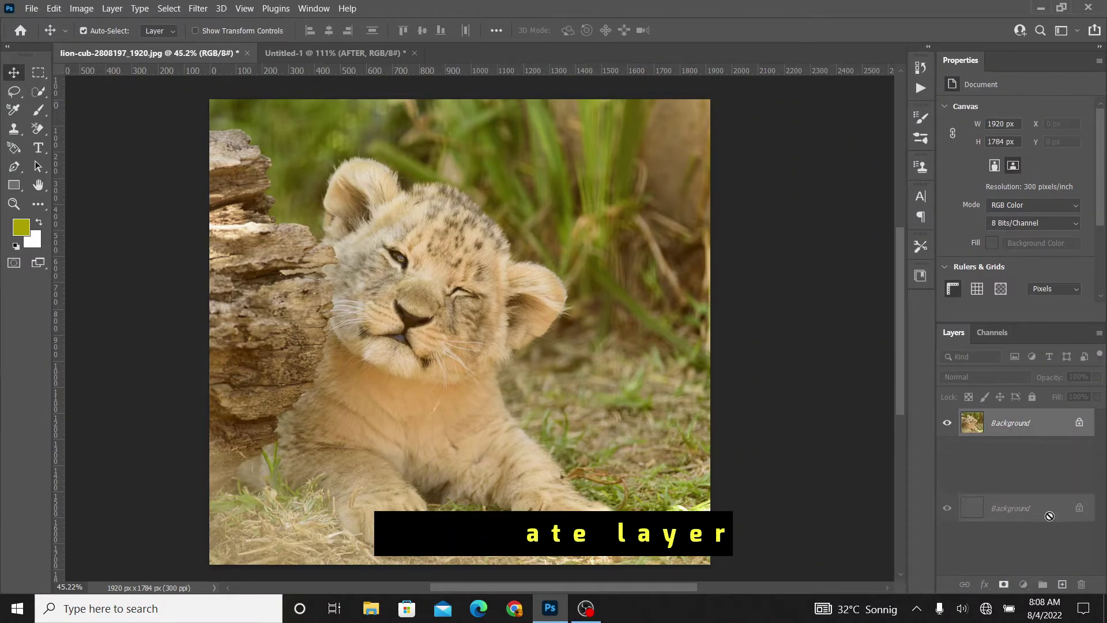
# Step: Duplicate the Background layer, convert the copy for Smart Filters, and launch the Camera Raw Filter
pyautogui.moveTo(1037, 431); pyautogui.dragTo(1062, 584)
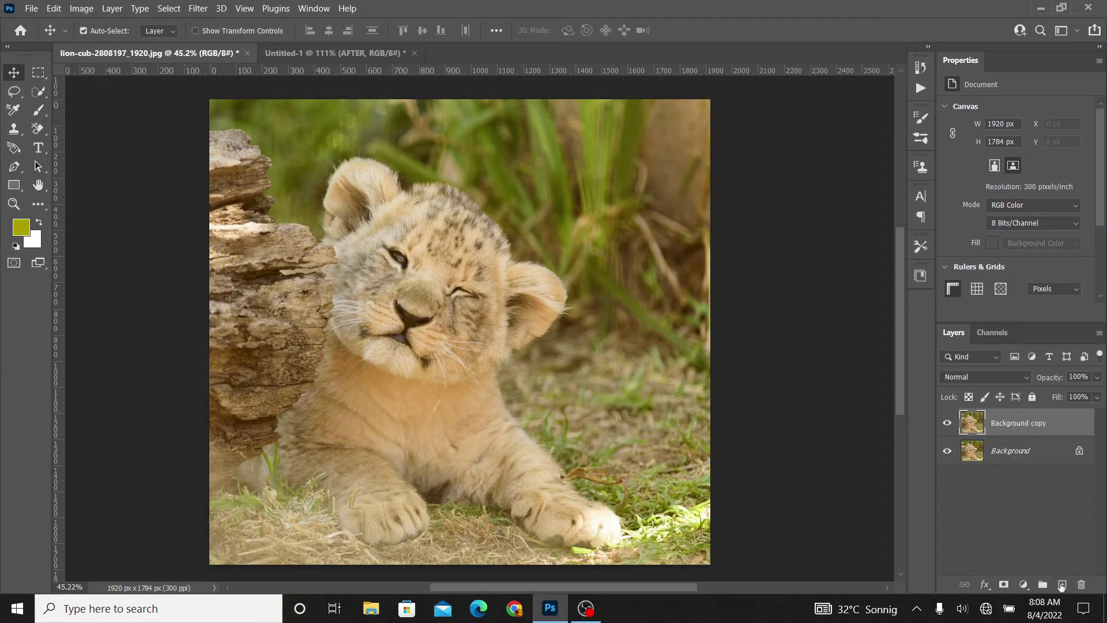
pyautogui.click(199, 9)
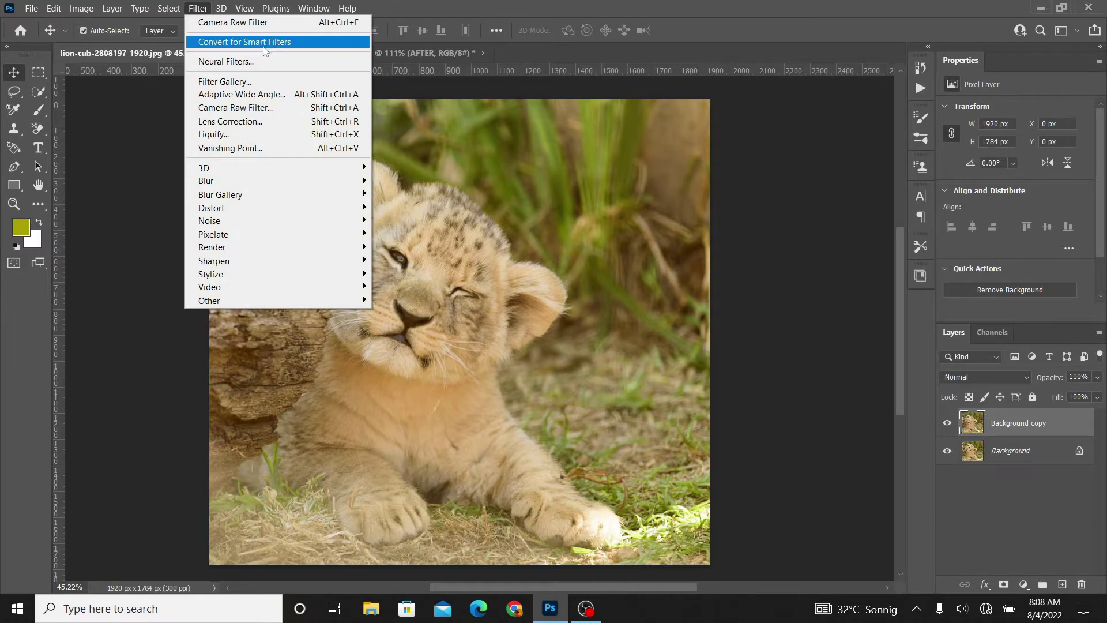
pyautogui.click(273, 44)
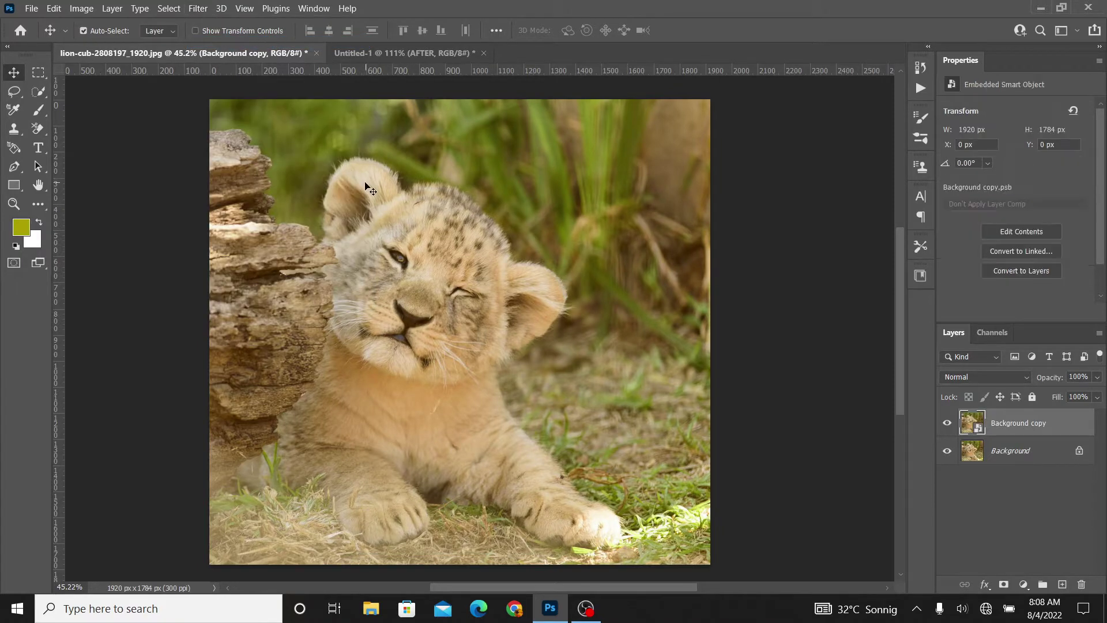
pyautogui.click(199, 8)
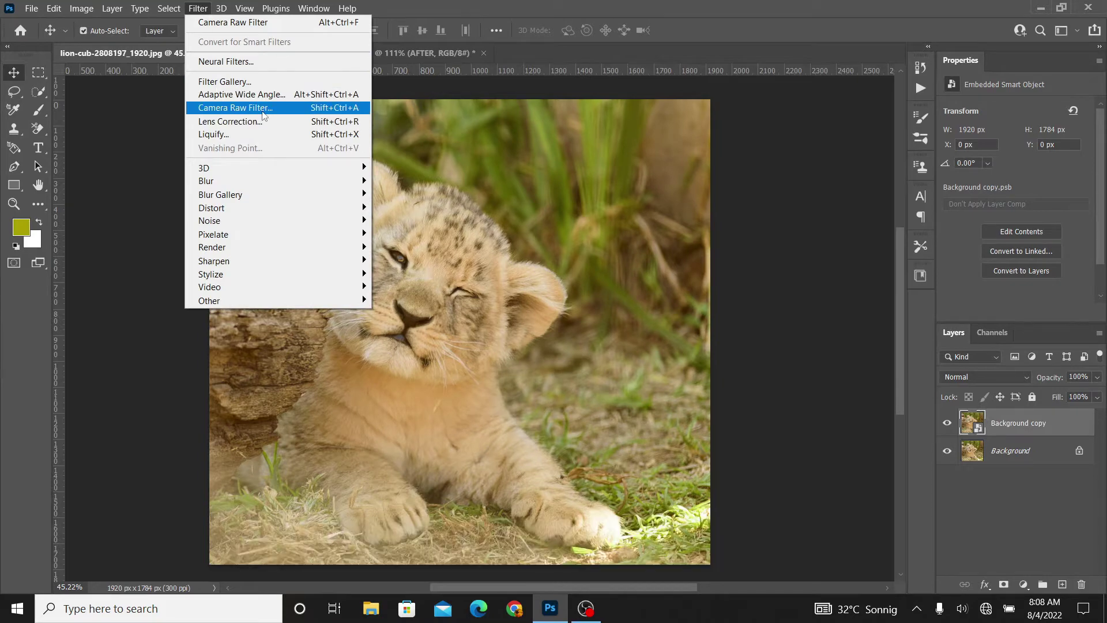
pyautogui.click(266, 110)
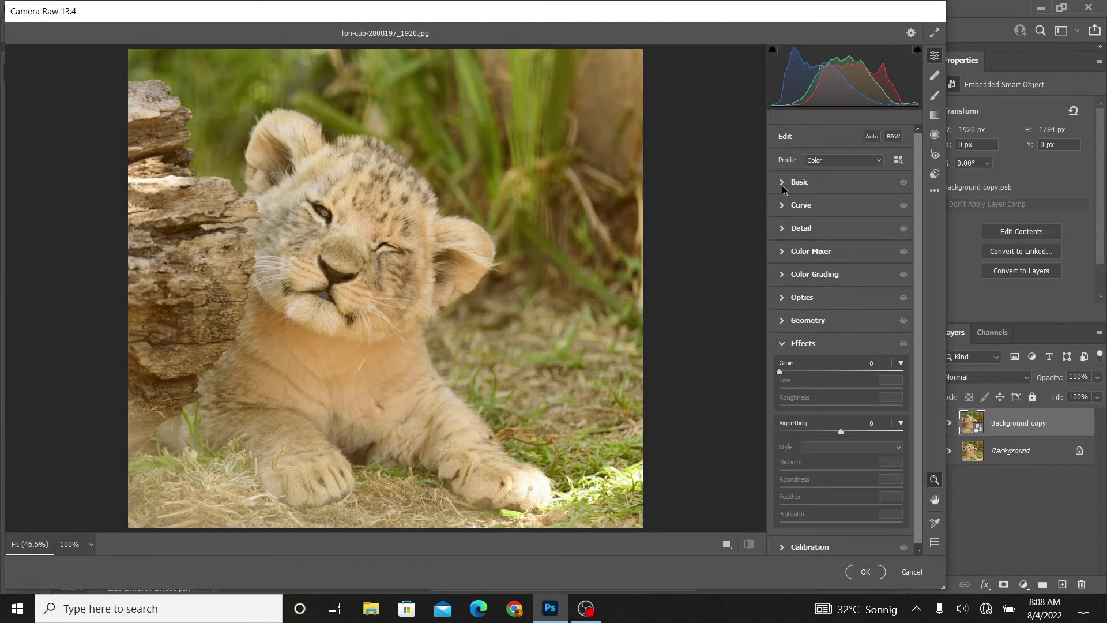
# Step: In Basic, cool the temperature slightly, nudge tint toward magenta, and raise exposure to +0.10
pyautogui.click(785, 183)
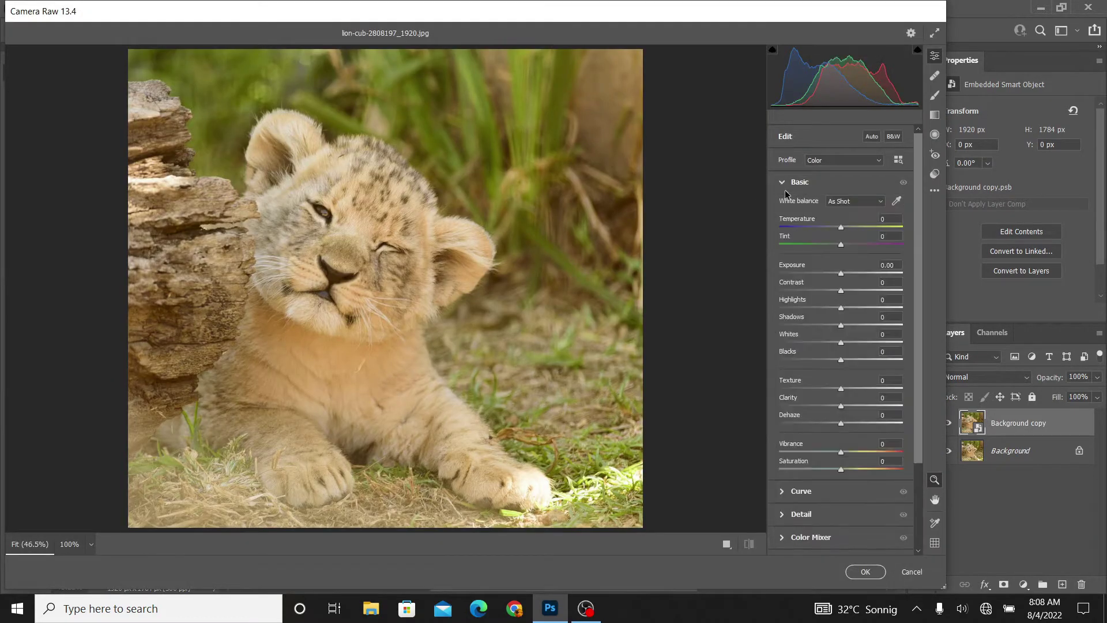
pyautogui.moveTo(841, 228); pyautogui.dragTo(843, 246)
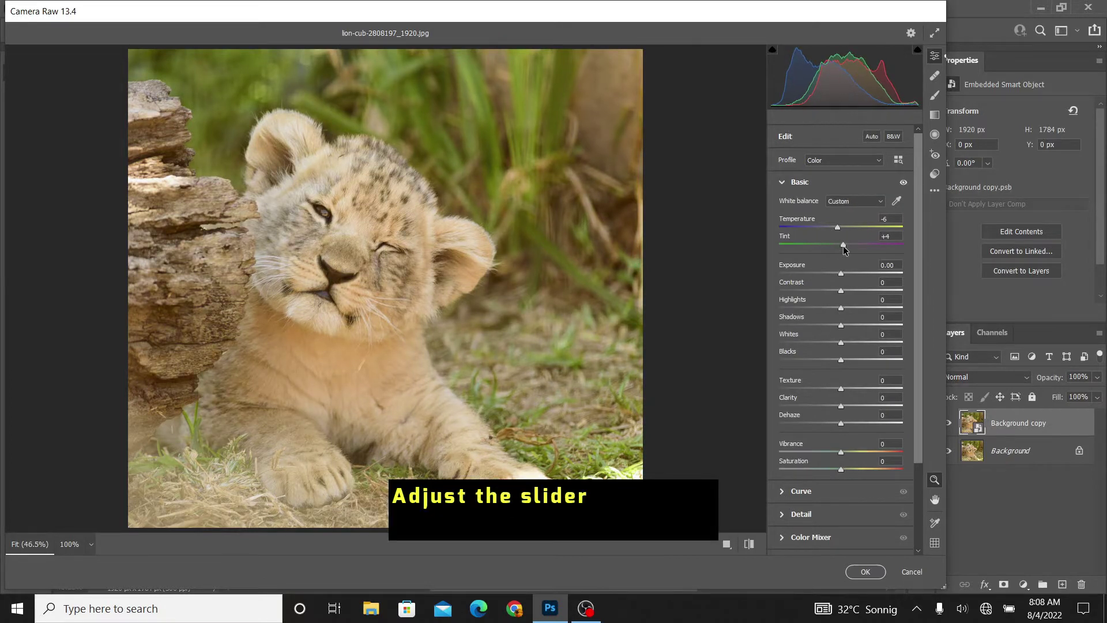
pyautogui.moveTo(843, 246); pyautogui.dragTo(846, 247)
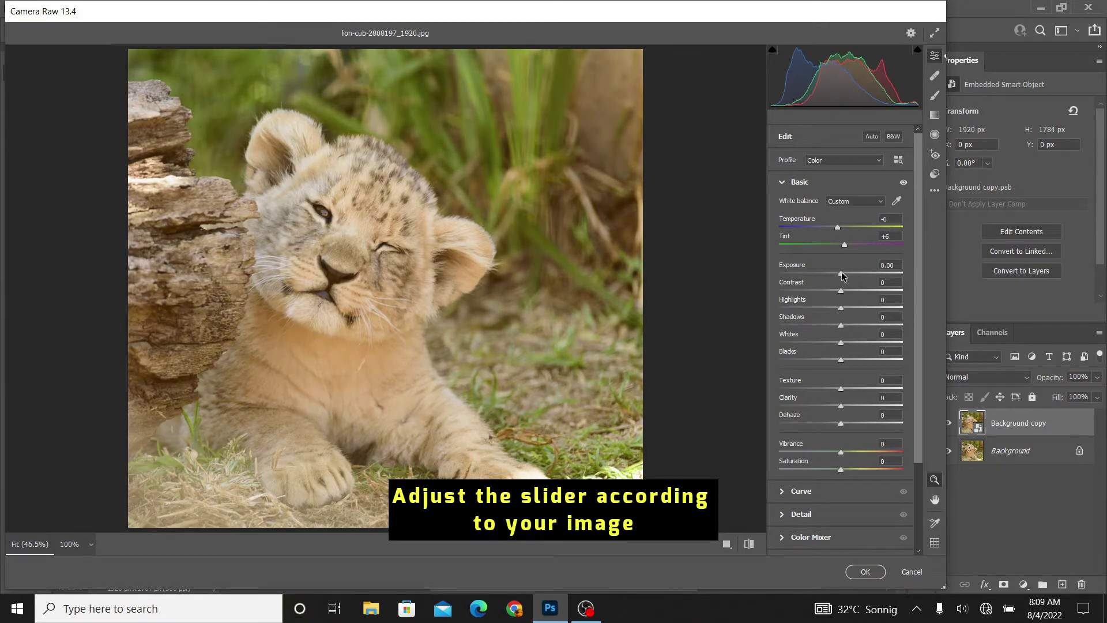
pyautogui.moveTo(842, 276); pyautogui.dragTo(829, 289)
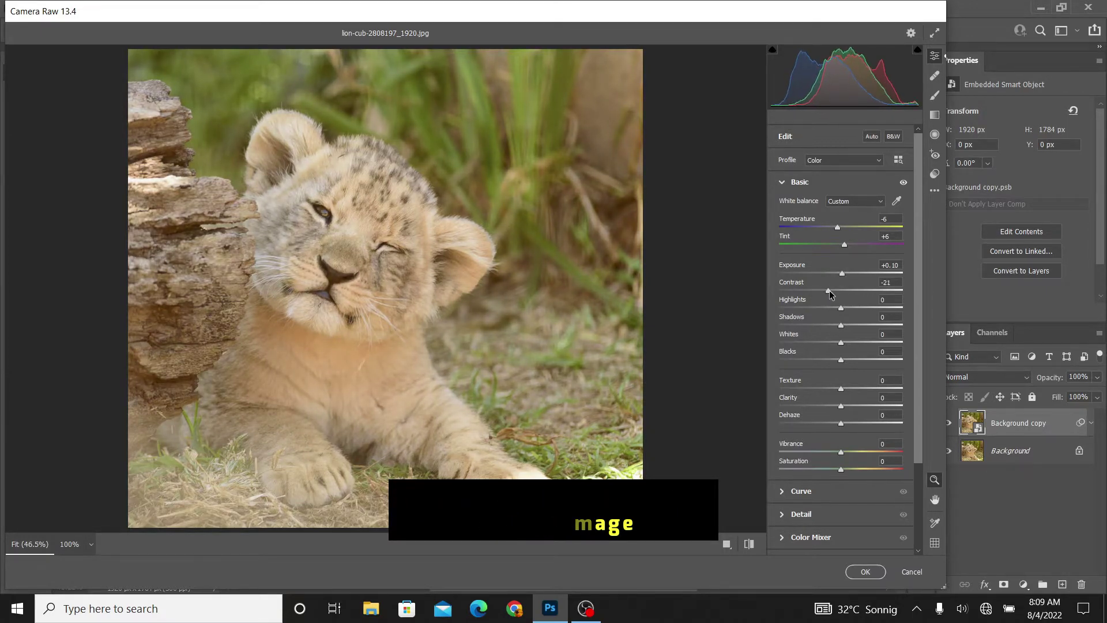
# Step: Pull Highlights down to -63, raise Whites, and set Vibrance to +30
pyautogui.moveTo(841, 309)
pyautogui.mouseDown()
pyautogui.moveTo(802, 309)
pyautogui.moveTo(832, 326)
pyautogui.moveTo(748, 331)
pyautogui.mouseUp()
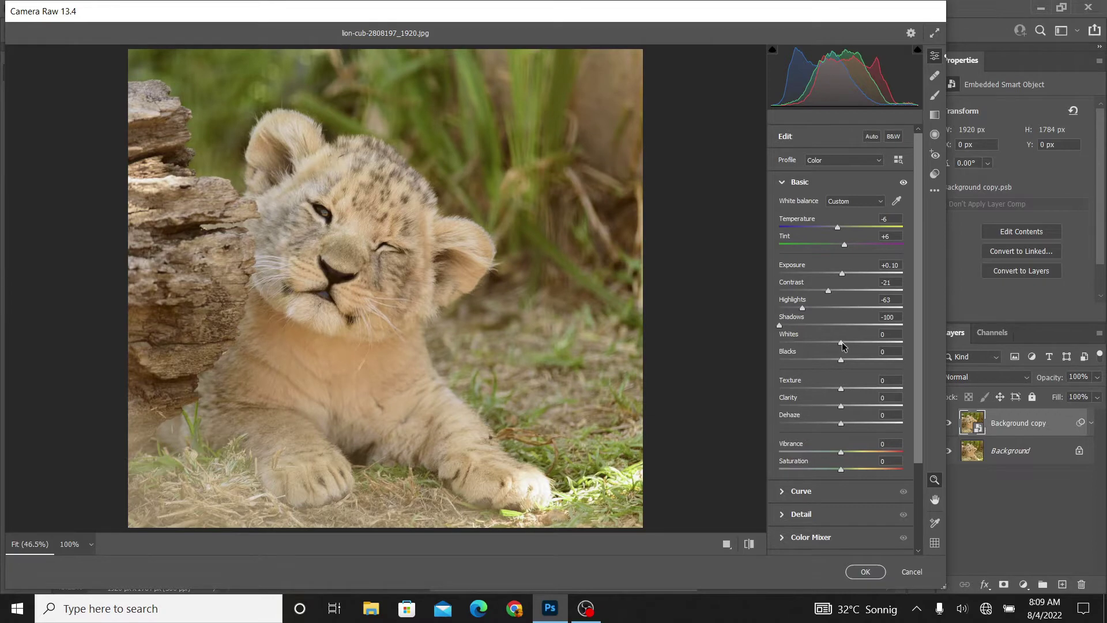
pyautogui.moveTo(841, 343)
pyautogui.mouseDown()
pyautogui.moveTo(888, 359)
pyautogui.moveTo(869, 359)
pyautogui.moveTo(864, 388)
pyautogui.moveTo(877, 388)
pyautogui.moveTo(855, 406)
pyautogui.mouseUp()
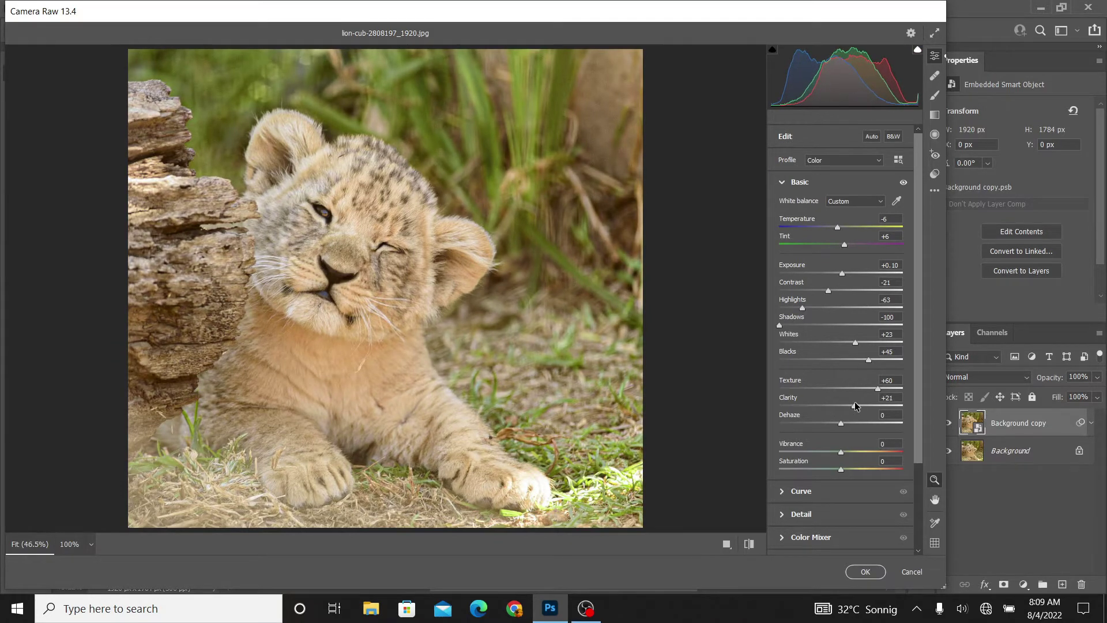
pyautogui.scroll(-3, 856, 397)
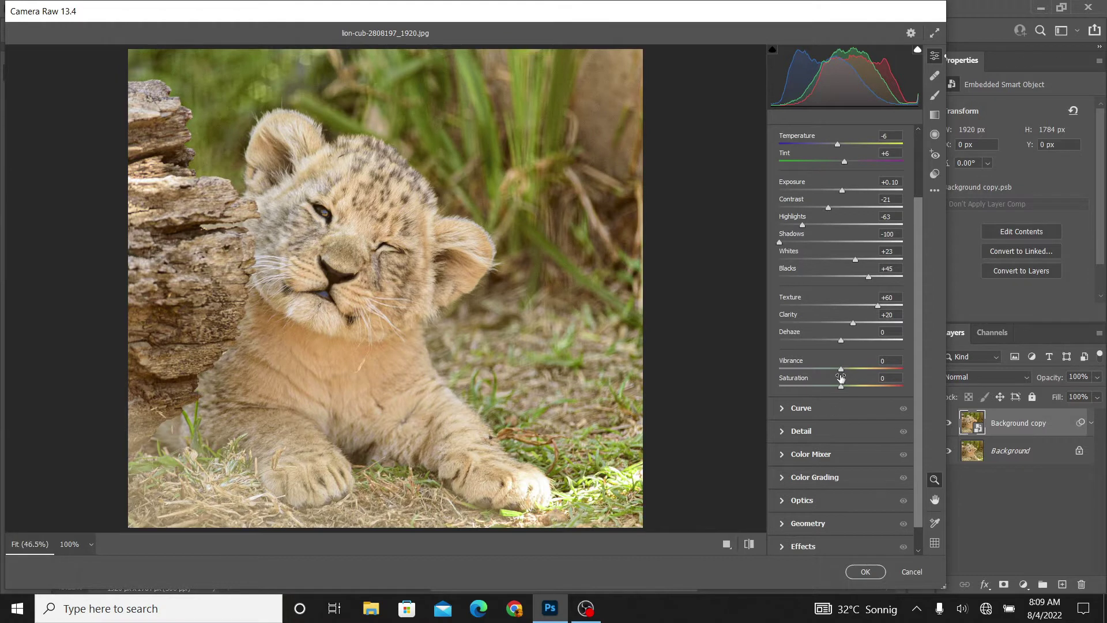
pyautogui.moveTo(842, 371); pyautogui.dragTo(862, 369)
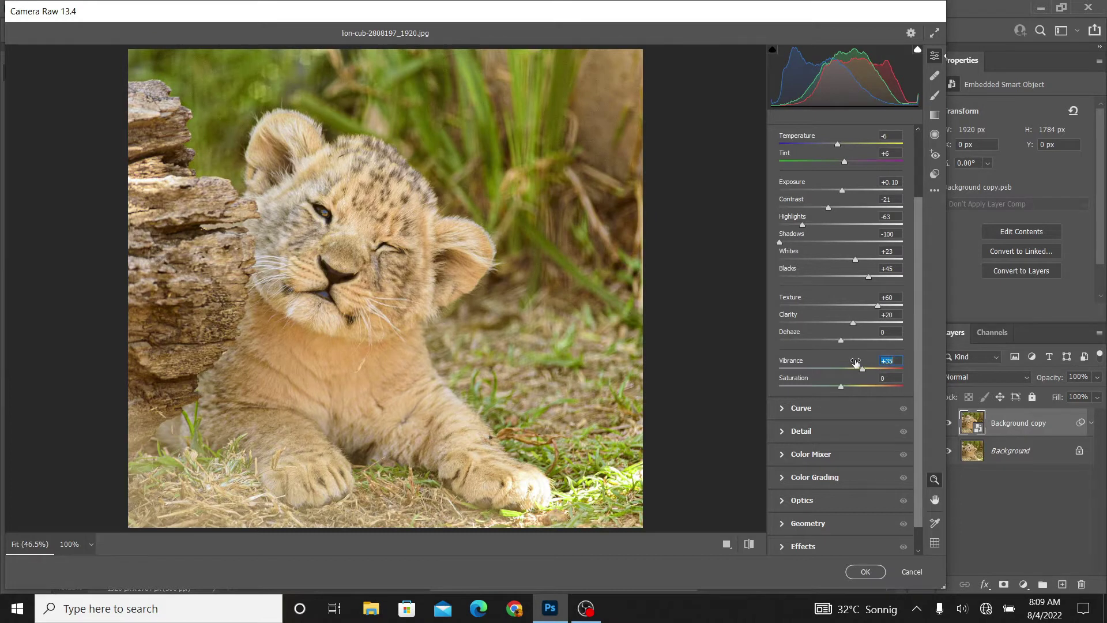
pyautogui.write('30')
pyautogui.scroll(-1, 856, 361)
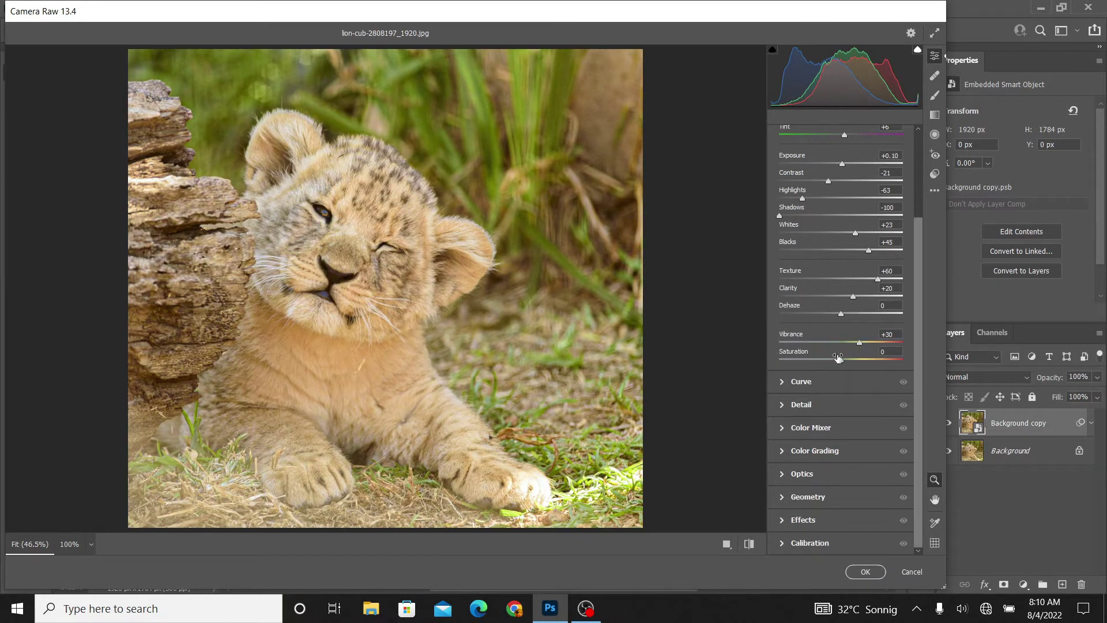
# Step: Add a highlight point and a lowered shadow point to the Point Curve for a gentle S-curve
pyautogui.click(782, 386)
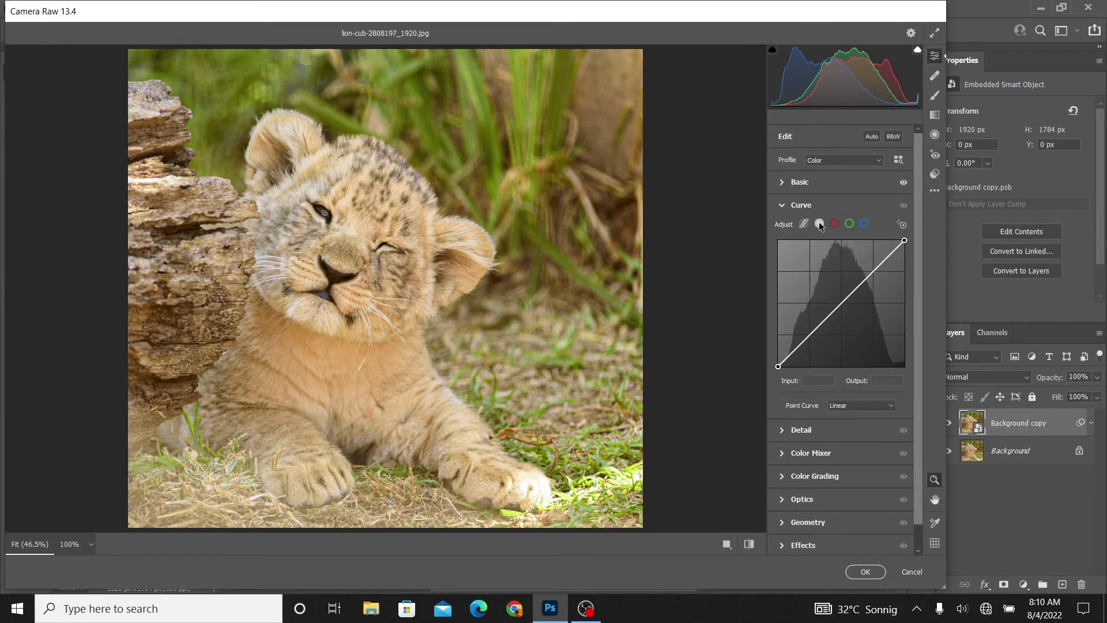
pyautogui.click(875, 271)
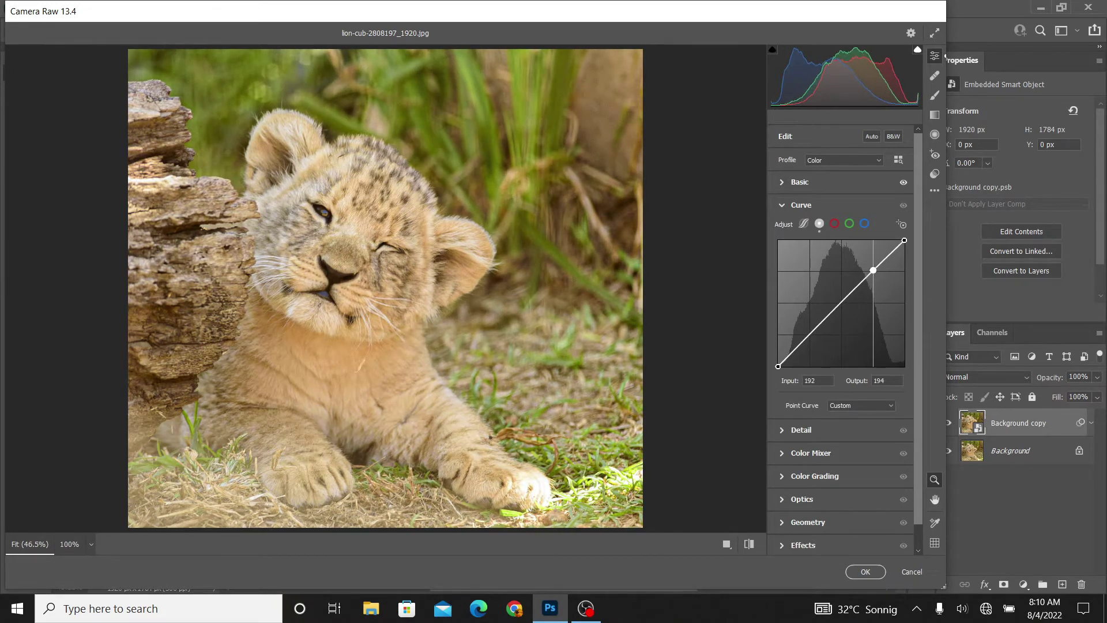
pyautogui.moveTo(808, 335); pyautogui.dragTo(810, 337)
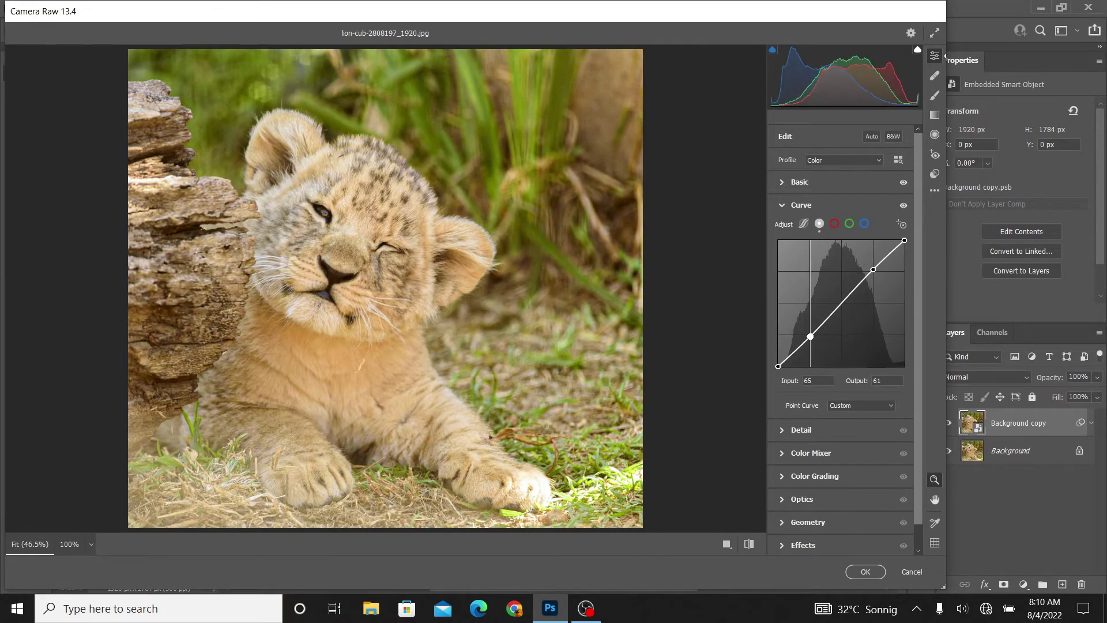
pyautogui.click(904, 206)
# Step: On the Red channel curve, anchor the highlights and reduce red in the shadows, then compare
pyautogui.click(833, 225)
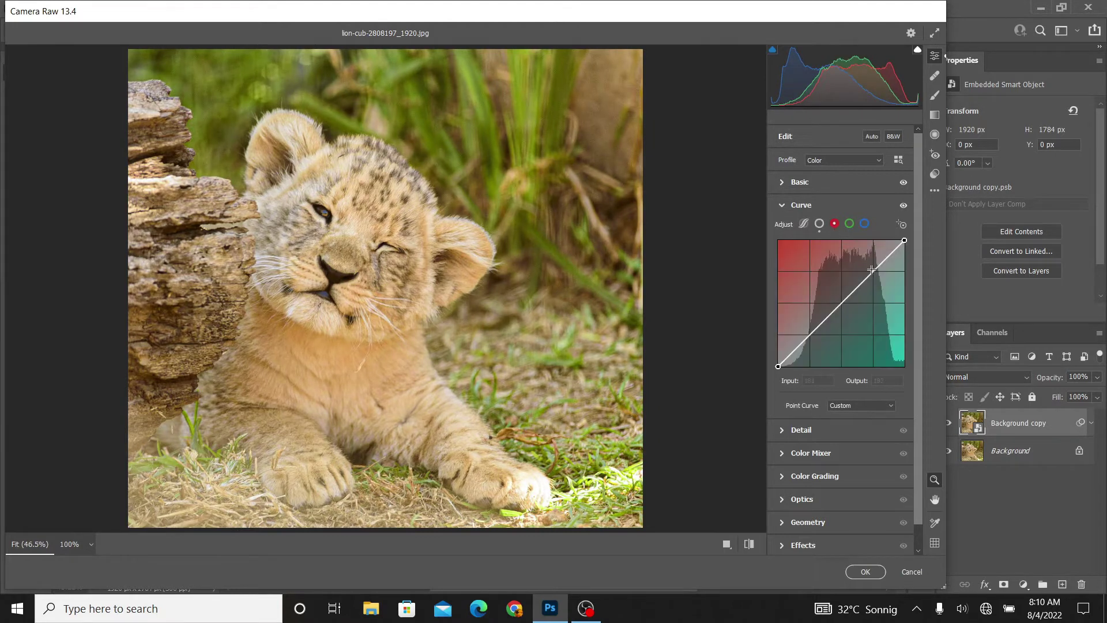
pyautogui.click(874, 270)
pyautogui.moveTo(811, 334); pyautogui.dragTo(811, 336)
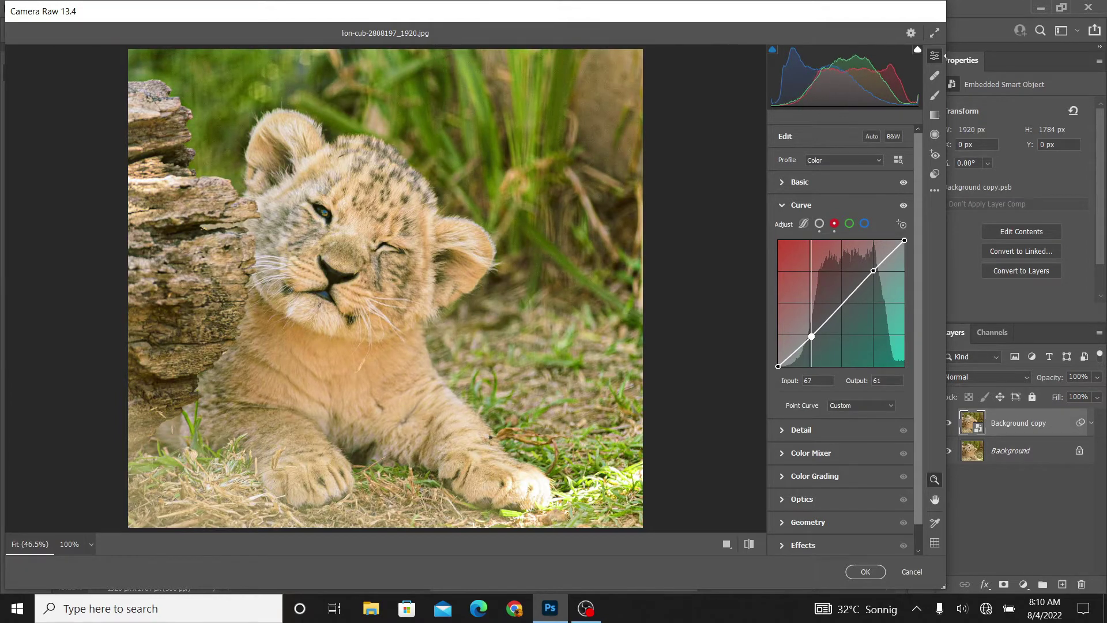
pyautogui.click(904, 206)
pyautogui.click(904, 206)
pyautogui.scroll(-1, 840, 291)
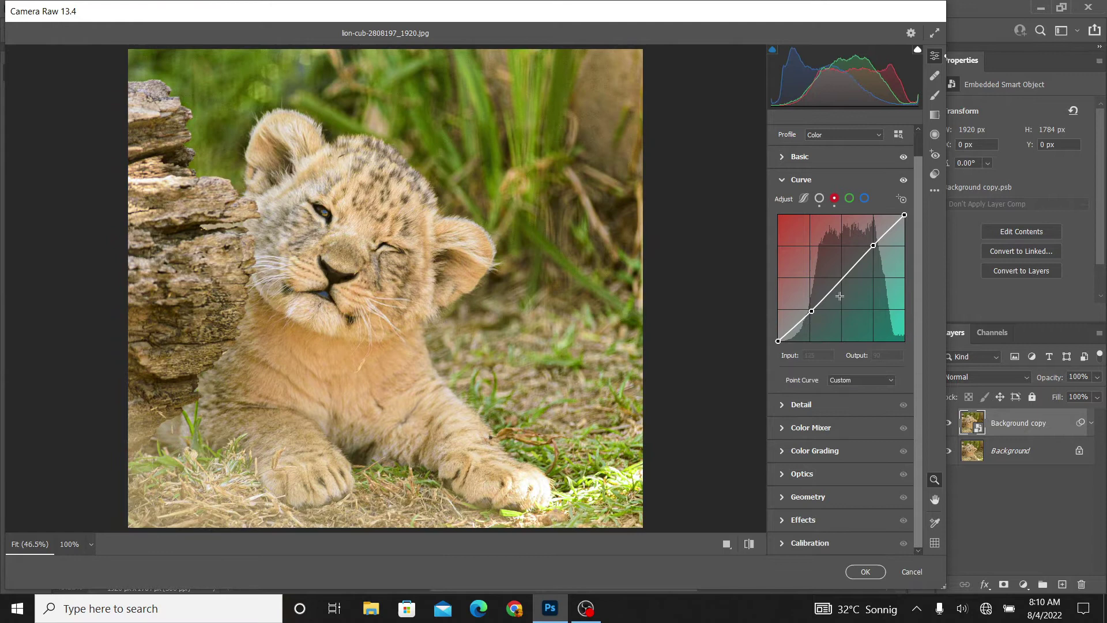
pyautogui.click(784, 405)
# Step: In Detail, set Sharpening amount to 53 and Noise Reduction to 9
pyautogui.moveTo(786, 257); pyautogui.dragTo(824, 260)
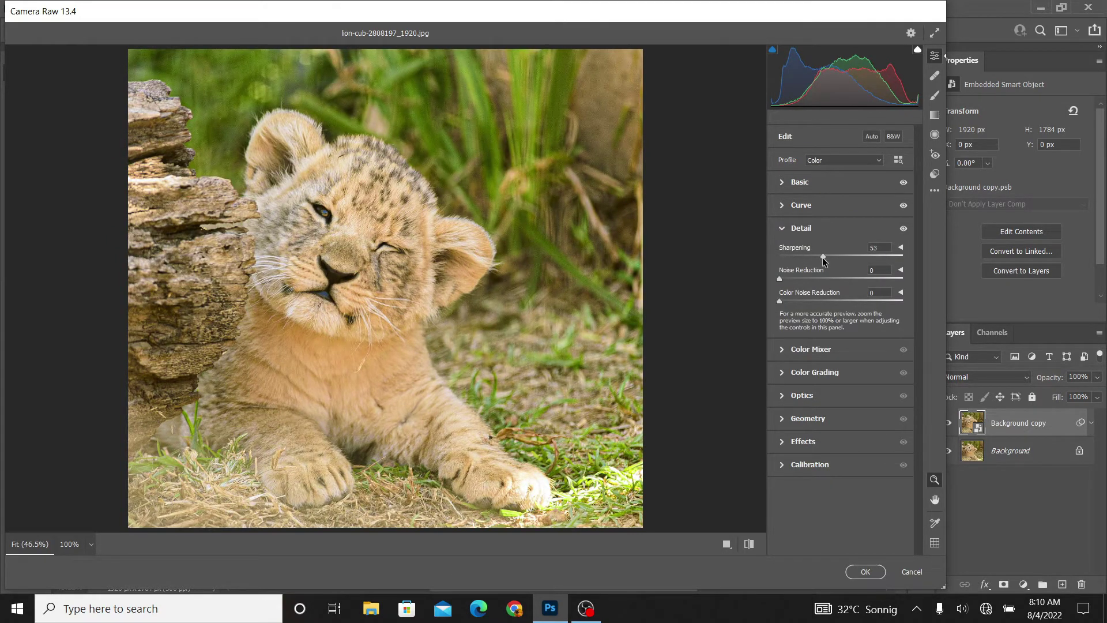
pyautogui.moveTo(779, 279)
pyautogui.mouseDown()
pyautogui.moveTo(791, 279)
pyautogui.moveTo(792, 301)
pyautogui.mouseUp()
# Step: Show the Color Mixer's HSL sliders all together and reset Aquas saturation to 0
pyautogui.click(785, 351)
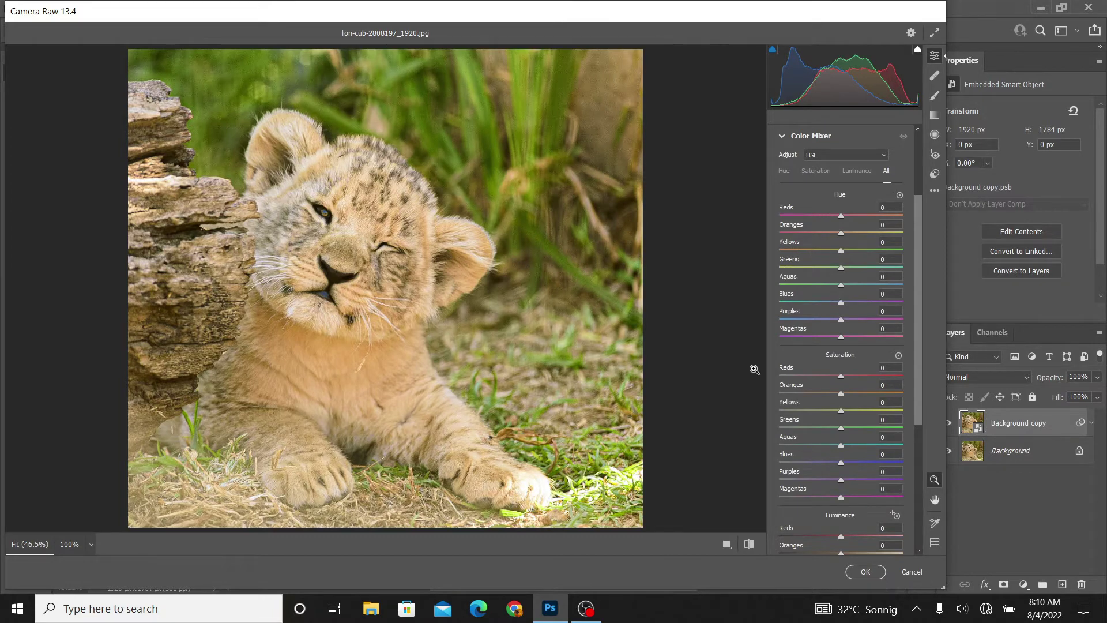
pyautogui.click(815, 171)
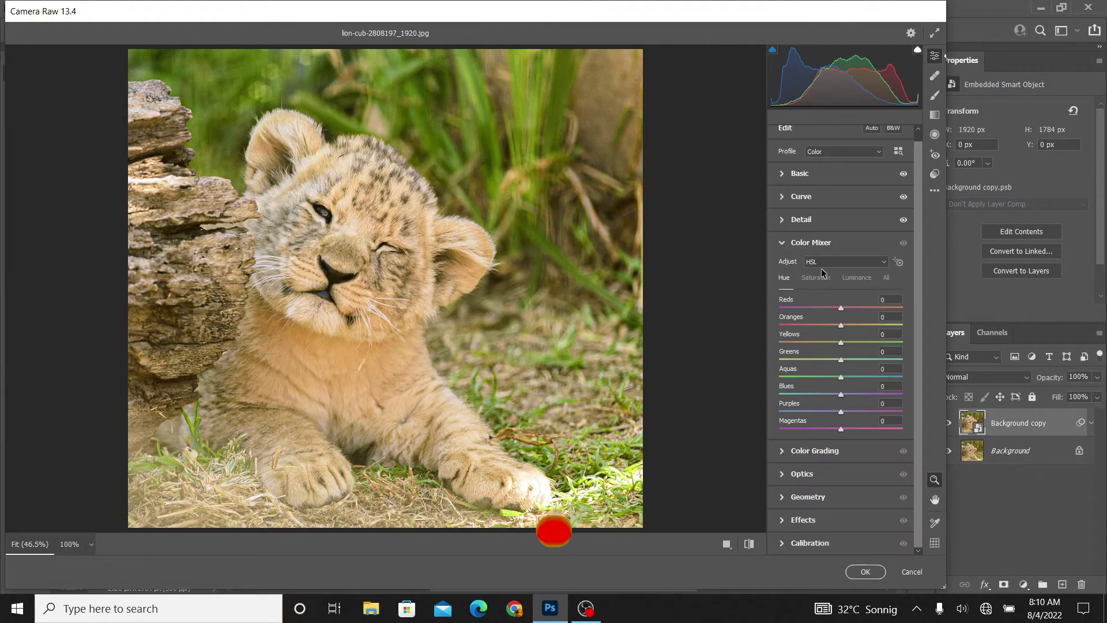
pyautogui.click(848, 276)
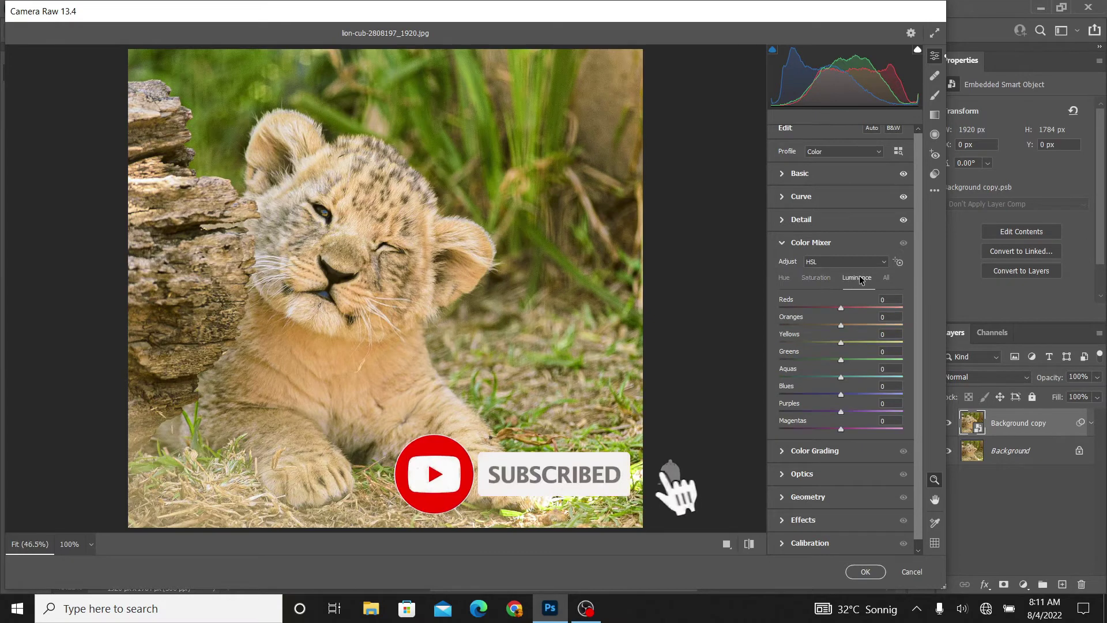
pyautogui.click(886, 278)
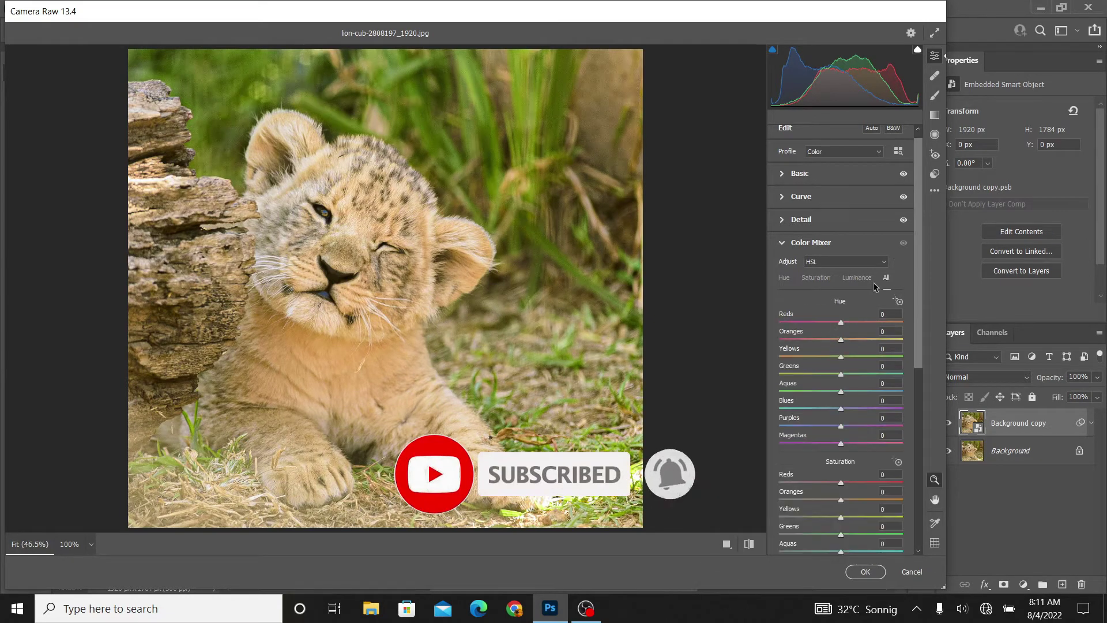
pyautogui.scroll(-3, 864, 460)
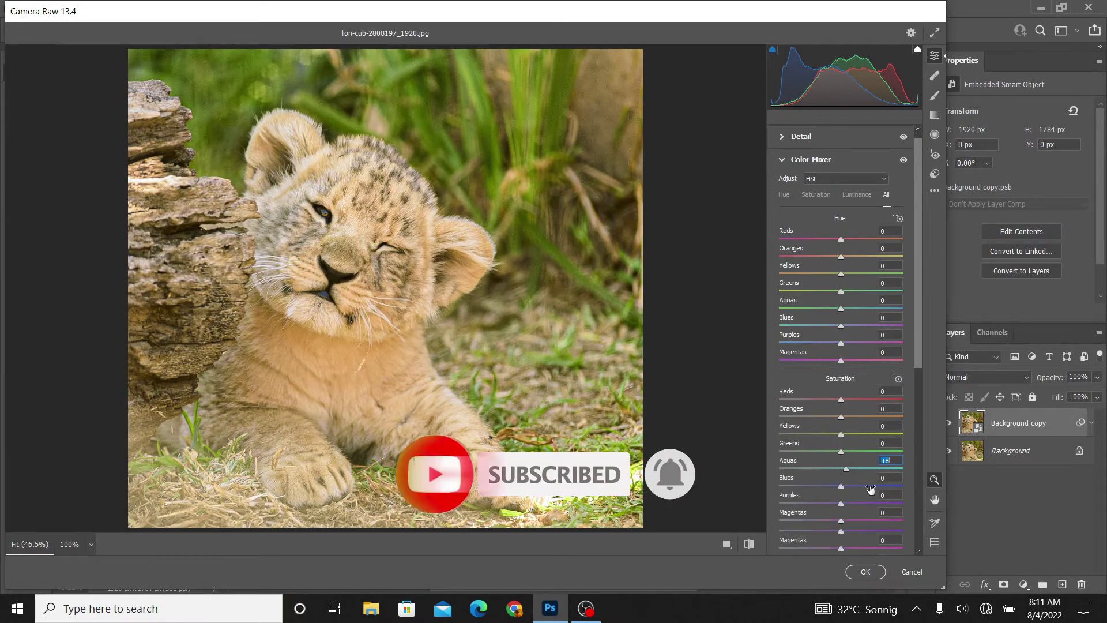
pyautogui.doubleClick(870, 467)
pyautogui.scroll(2, 860, 427)
pyautogui.scroll(1, 847, 392)
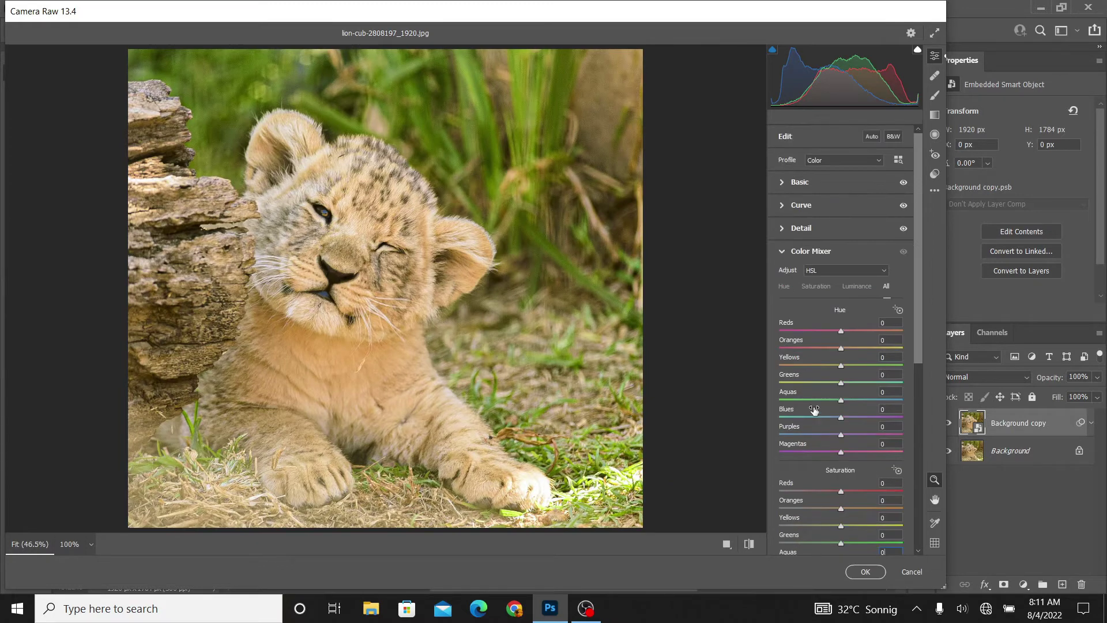
# Step: Set Yellows hue to -11 and Greens hue to -100
pyautogui.moveTo(841, 365); pyautogui.dragTo(866, 365)
pyautogui.moveTo(864, 362); pyautogui.dragTo(836, 382)
pyautogui.moveTo(842, 386)
pyautogui.mouseDown()
pyautogui.moveTo(870, 380)
pyautogui.moveTo(747, 388)
pyautogui.mouseUp()
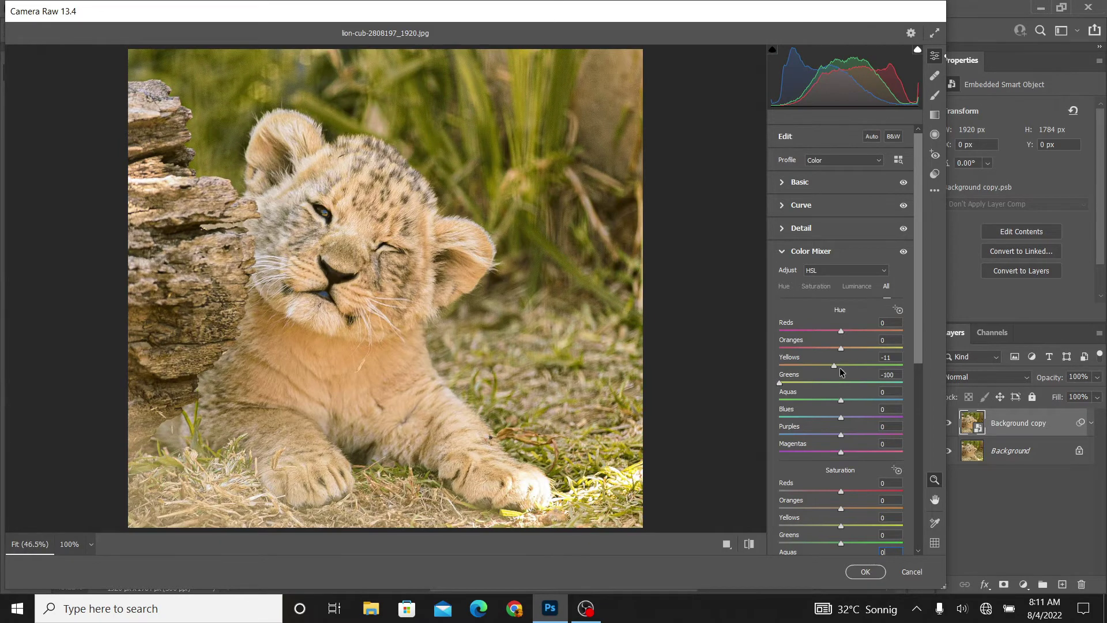
pyautogui.moveTo(834, 368)
pyautogui.mouseDown()
pyautogui.moveTo(816, 368)
pyautogui.moveTo(865, 367)
pyautogui.mouseUp()
pyautogui.hotkey('ctrl', 'z')
# Step: Boost Greens saturation to +87 and Yellows to +17; set Greens luminance +41, Yellows -12
pyautogui.scroll(-4, 852, 351)
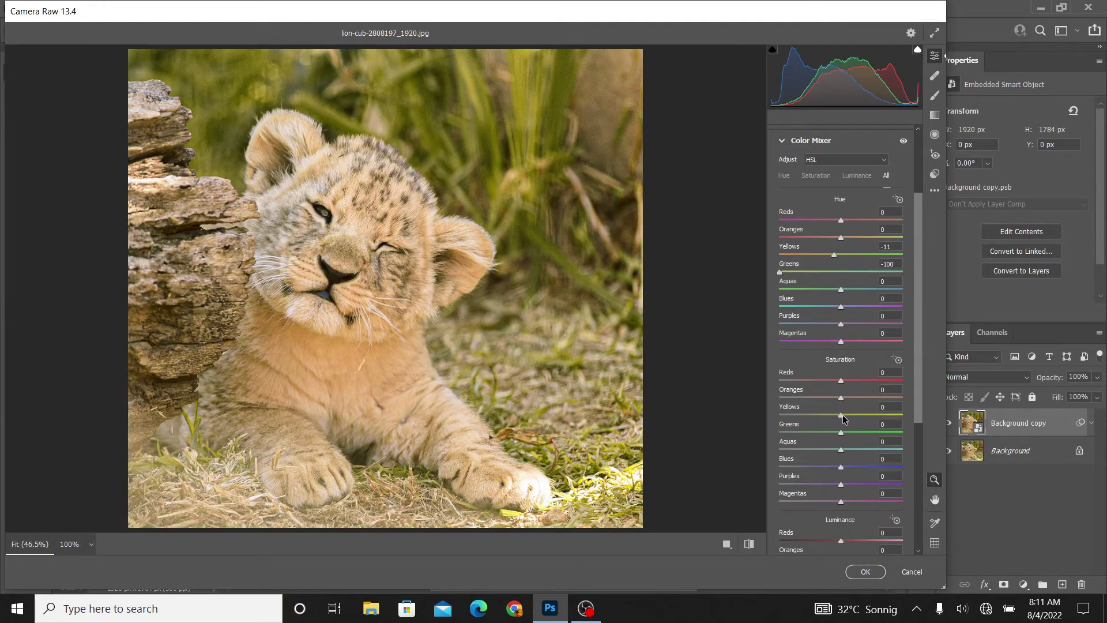
pyautogui.moveTo(853, 414); pyautogui.dragTo(894, 435)
pyautogui.scroll(-6, 852, 437)
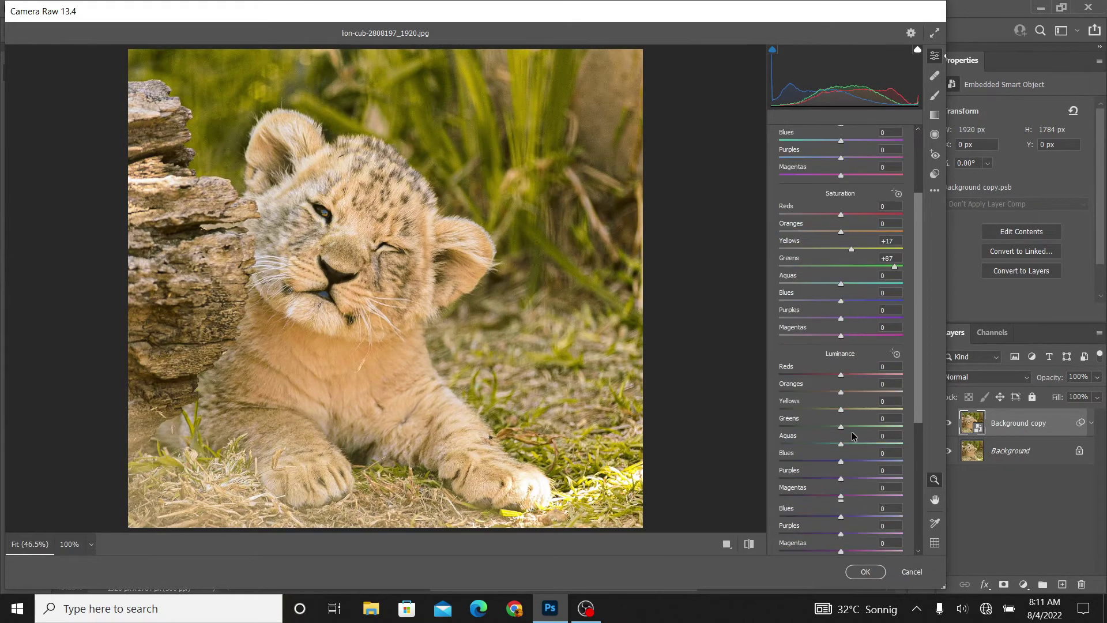
pyautogui.scroll(-3, 852, 437)
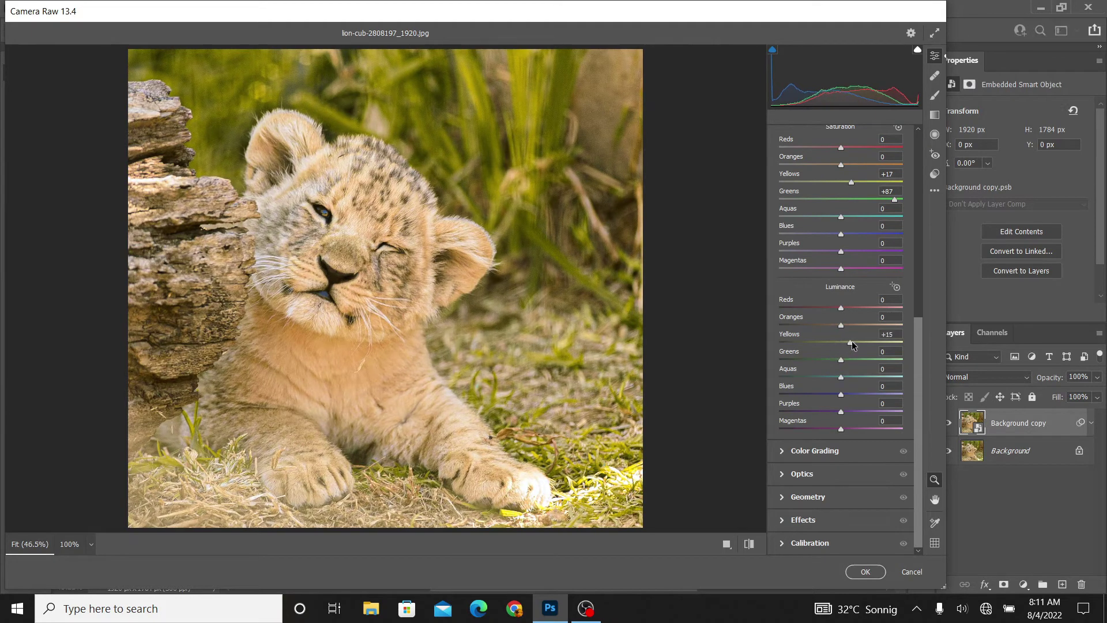
pyautogui.moveTo(840, 342); pyautogui.dragTo(853, 360)
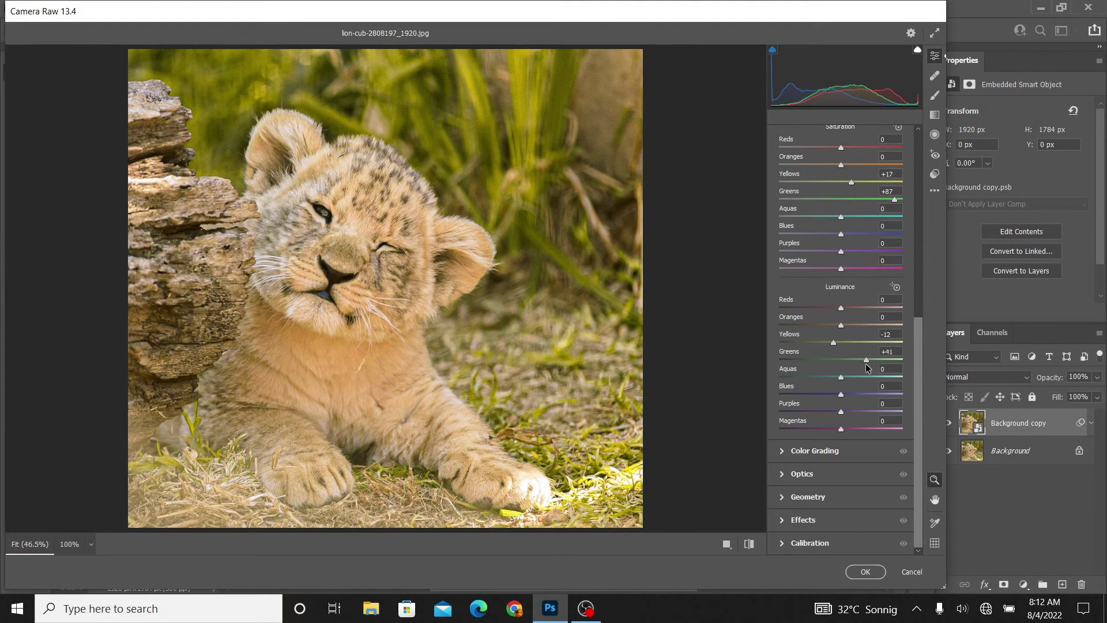
# Step: Tint midtones and highlights blue (hue 252, saturation 21) and shadows green with luminance -33
pyautogui.click(782, 452)
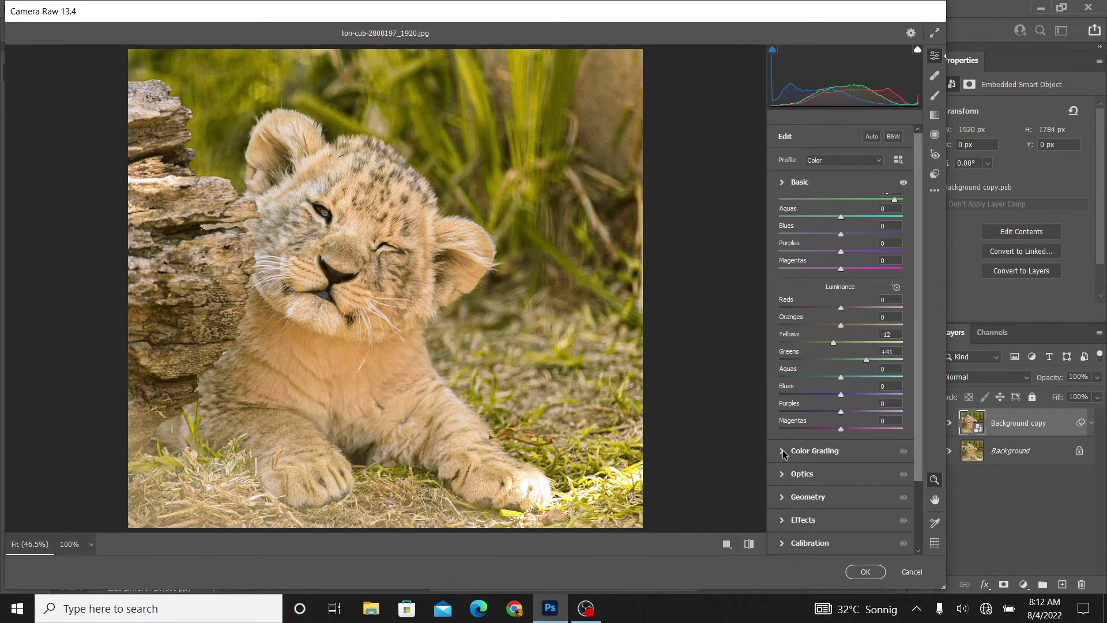
pyautogui.moveTo(841, 356); pyautogui.dragTo(852, 396)
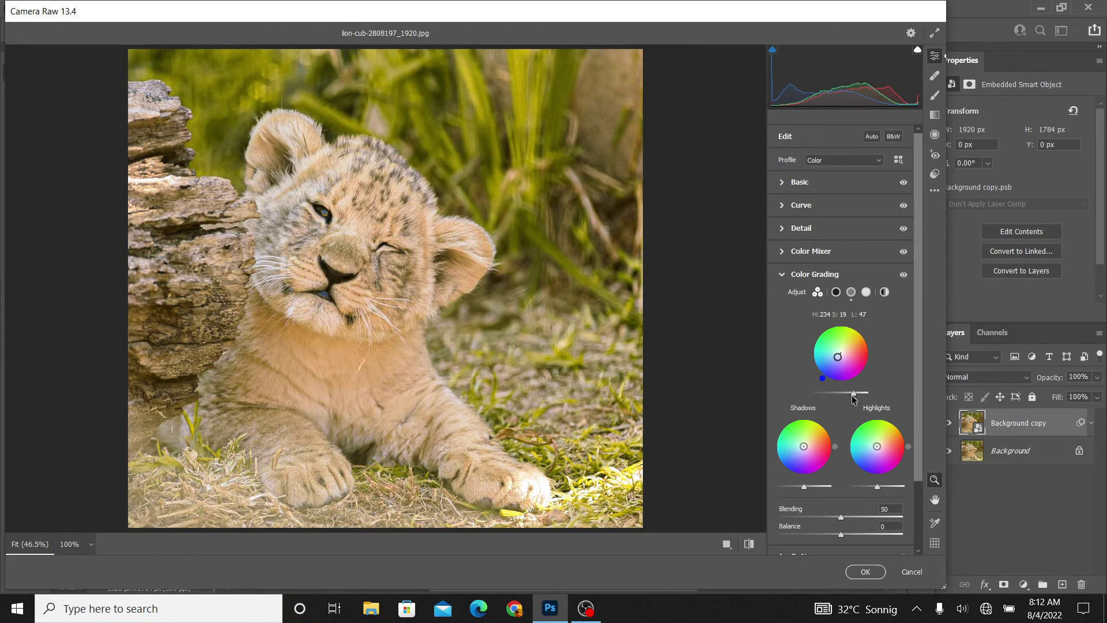
pyautogui.moveTo(803, 446); pyautogui.dragTo(799, 438)
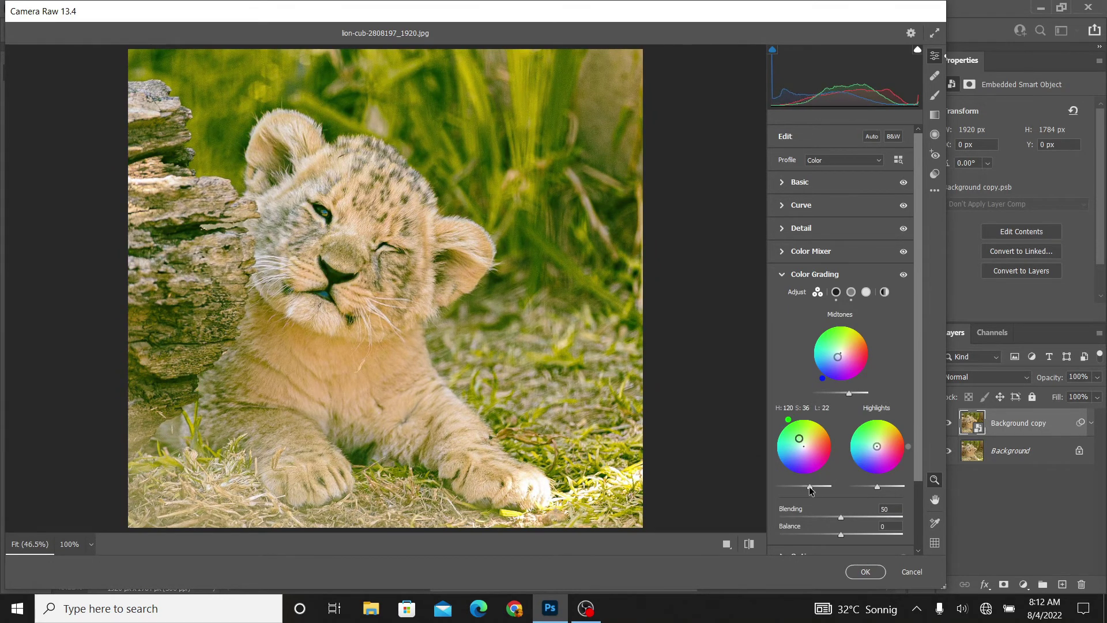
pyautogui.moveTo(803, 486); pyautogui.dragTo(794, 488)
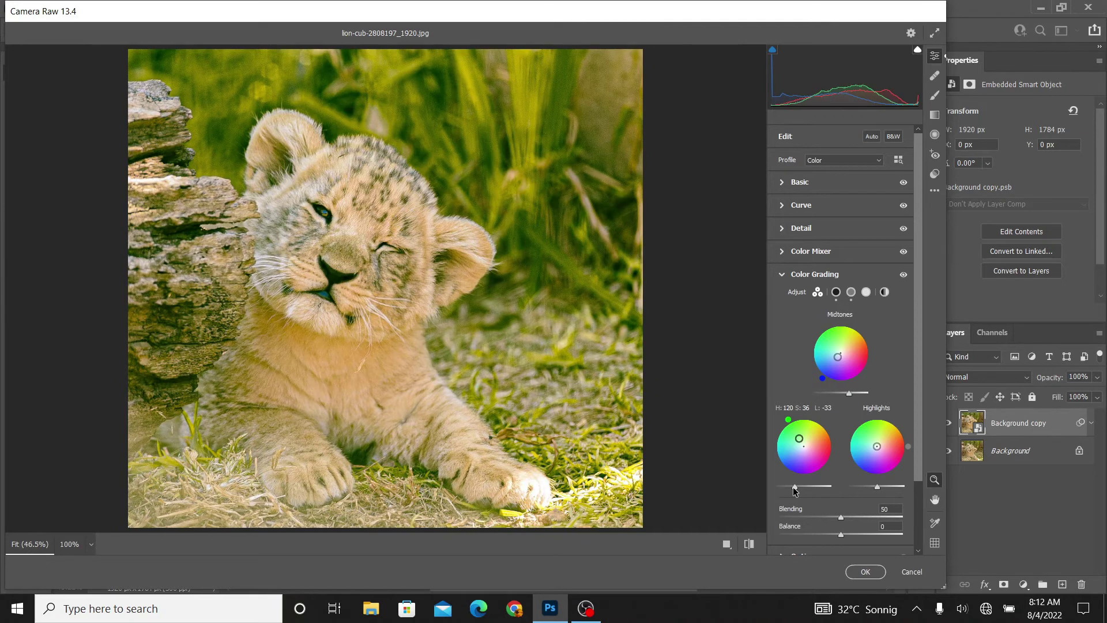
pyautogui.moveTo(876, 447)
pyautogui.moveTo(877, 450); pyautogui.dragTo(879, 487)
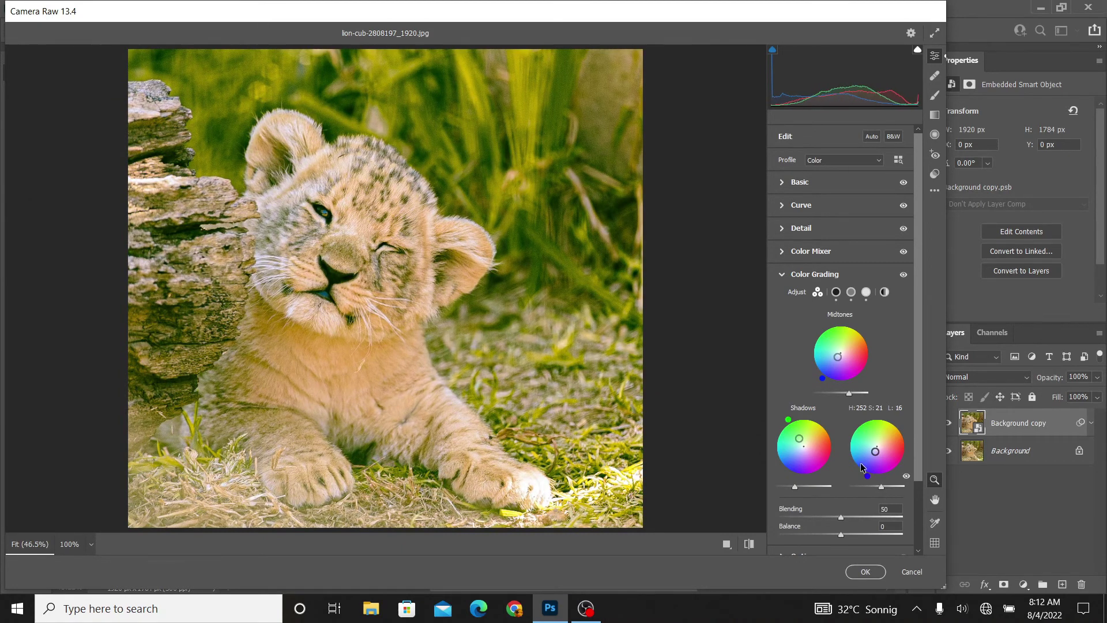
pyautogui.scroll(-2, 861, 467)
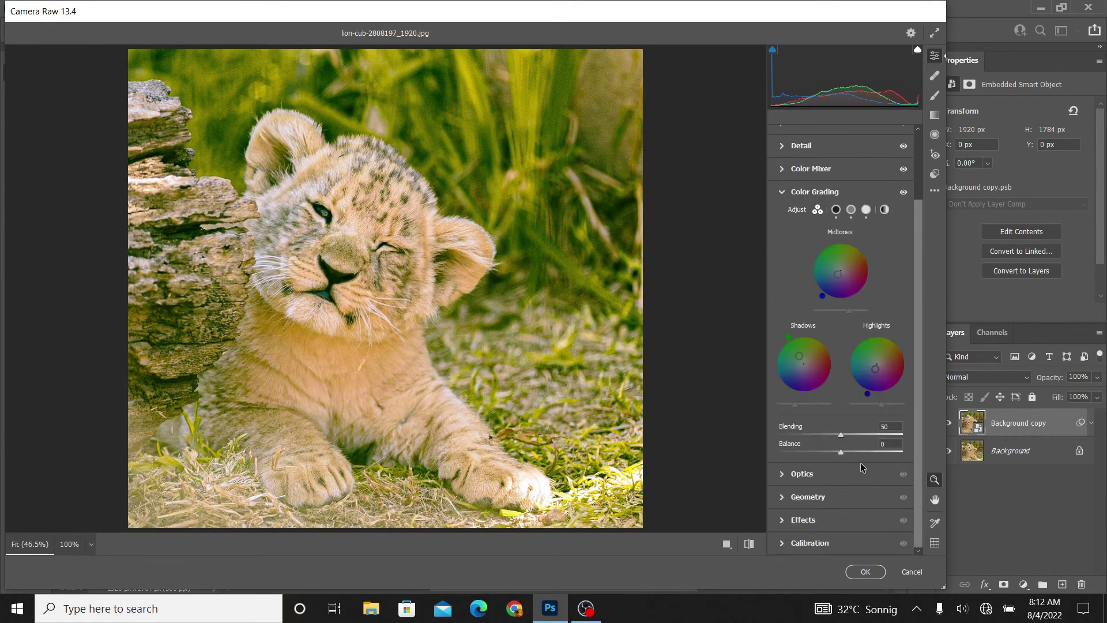
# Step: Add a vignette with amount -36, midpoint 69, roundness +68 and feather 79
pyautogui.click(781, 526)
pyautogui.moveTo(840, 431); pyautogui.dragTo(822, 432)
pyautogui.moveTo(842, 472); pyautogui.dragTo(860, 471)
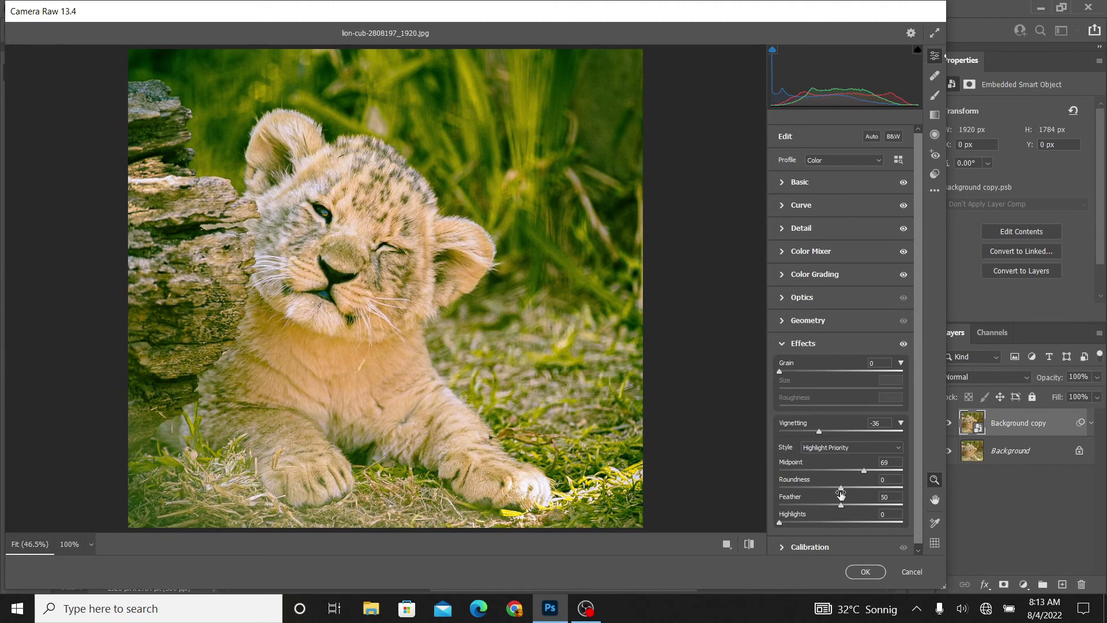
pyautogui.moveTo(858, 487)
pyautogui.mouseDown()
pyautogui.moveTo(884, 487)
pyautogui.moveTo(857, 506)
pyautogui.moveTo(878, 504)
pyautogui.mouseUp()
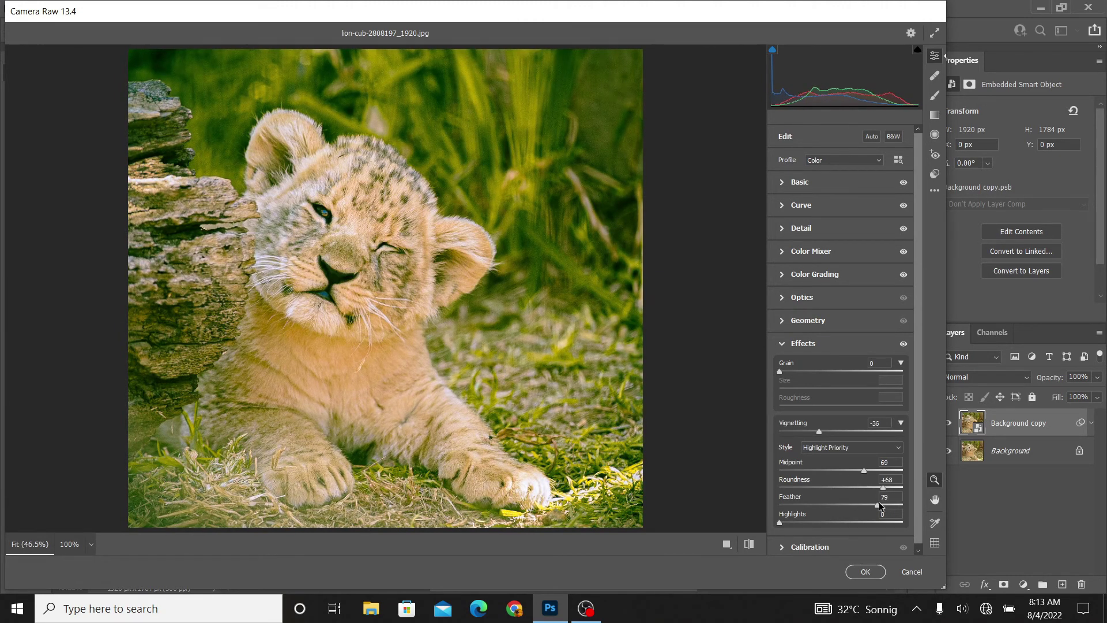
# Step: Toggle the before/after view to compare the graded photo with the original
pyautogui.click(903, 344)
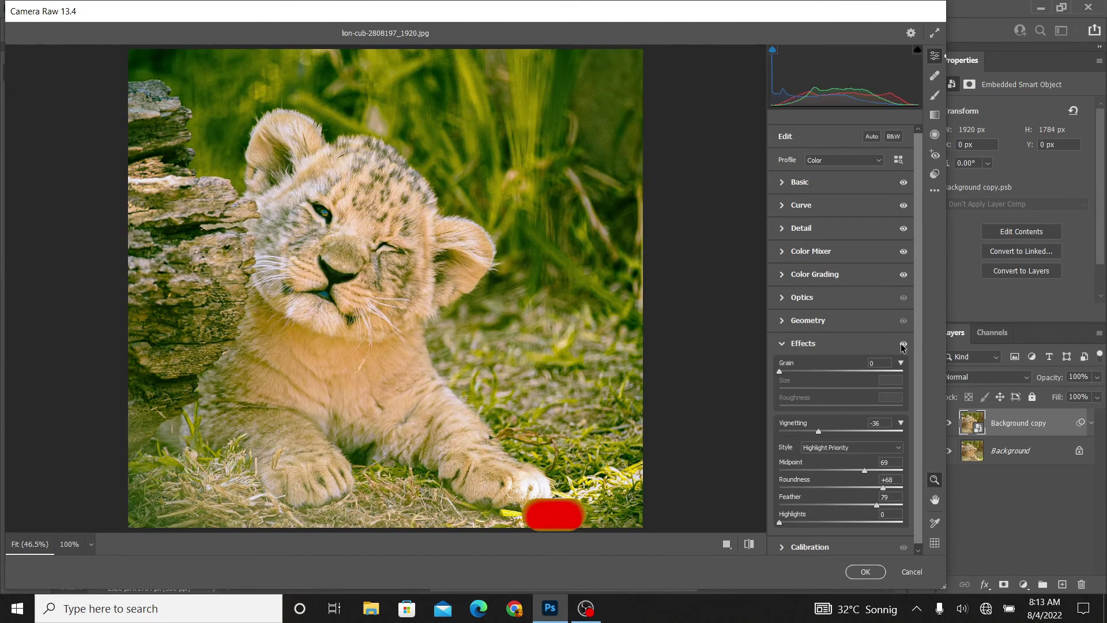
pyautogui.scroll(-1, 853, 403)
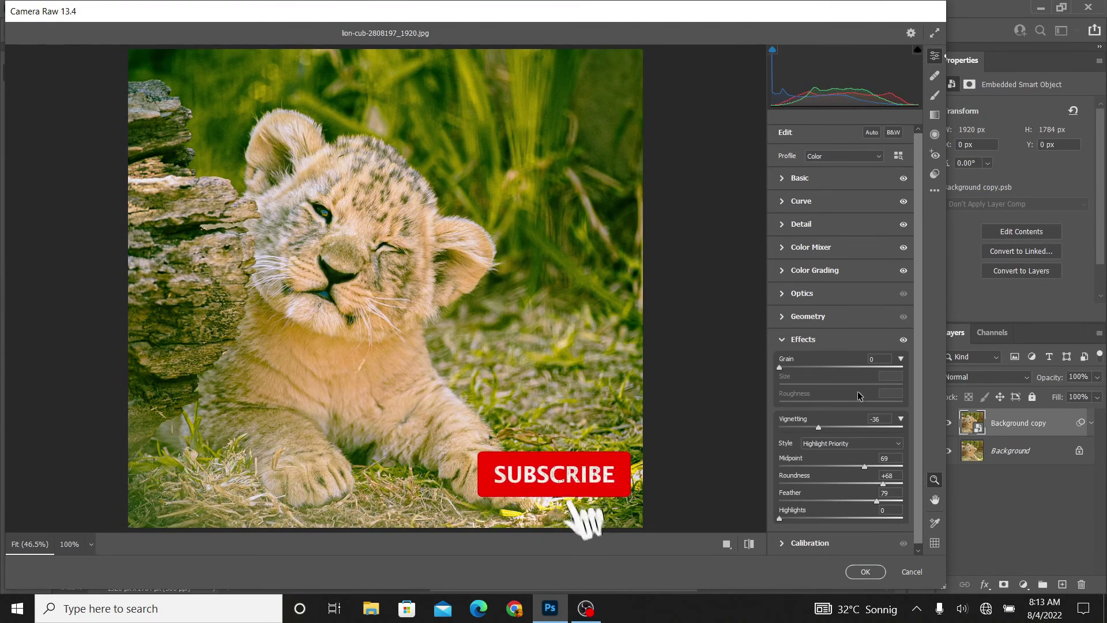
pyautogui.click(752, 545)
pyautogui.click(749, 543)
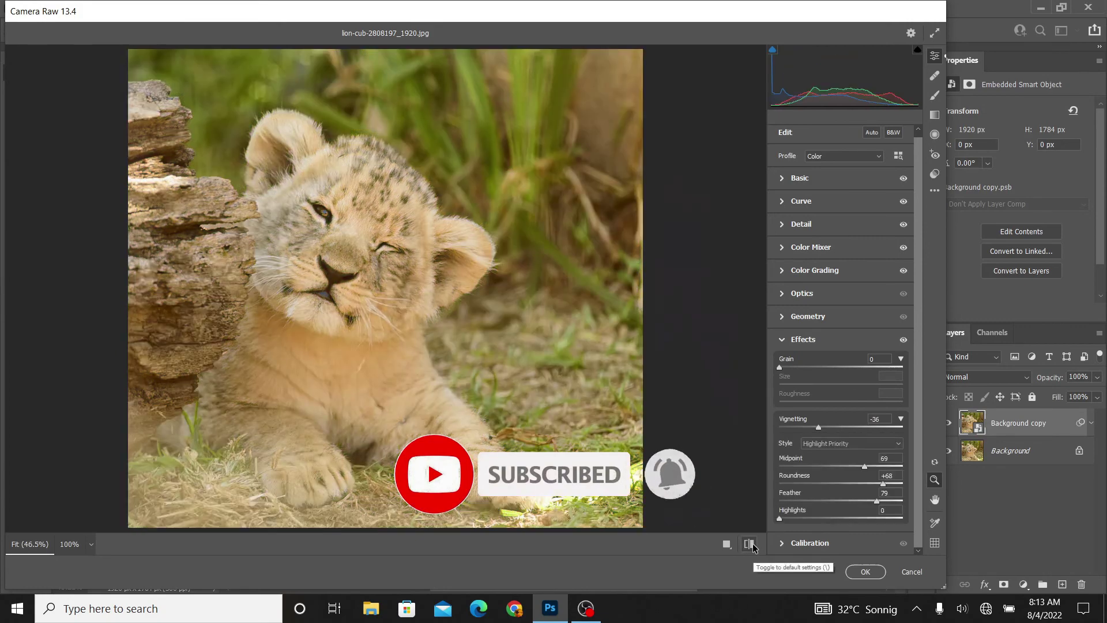
pyautogui.click(749, 544)
pyautogui.click(750, 544)
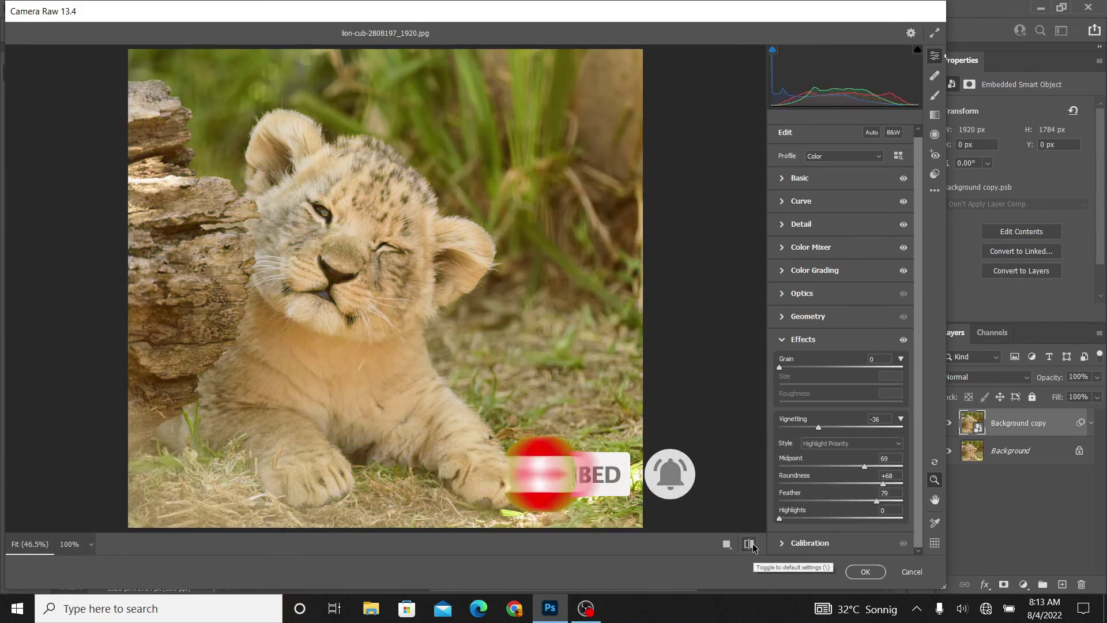
# Step: Commit the Camera Raw edits with OK, then toggle the Background copy's visibility to compare
pyautogui.click(859, 572)
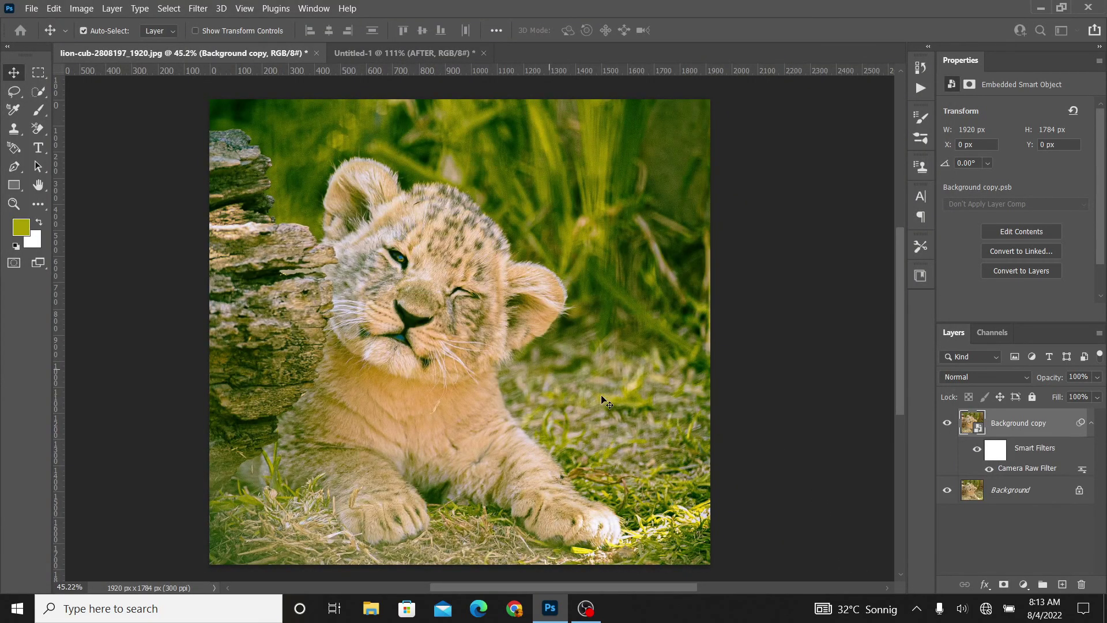
pyautogui.click(944, 424)
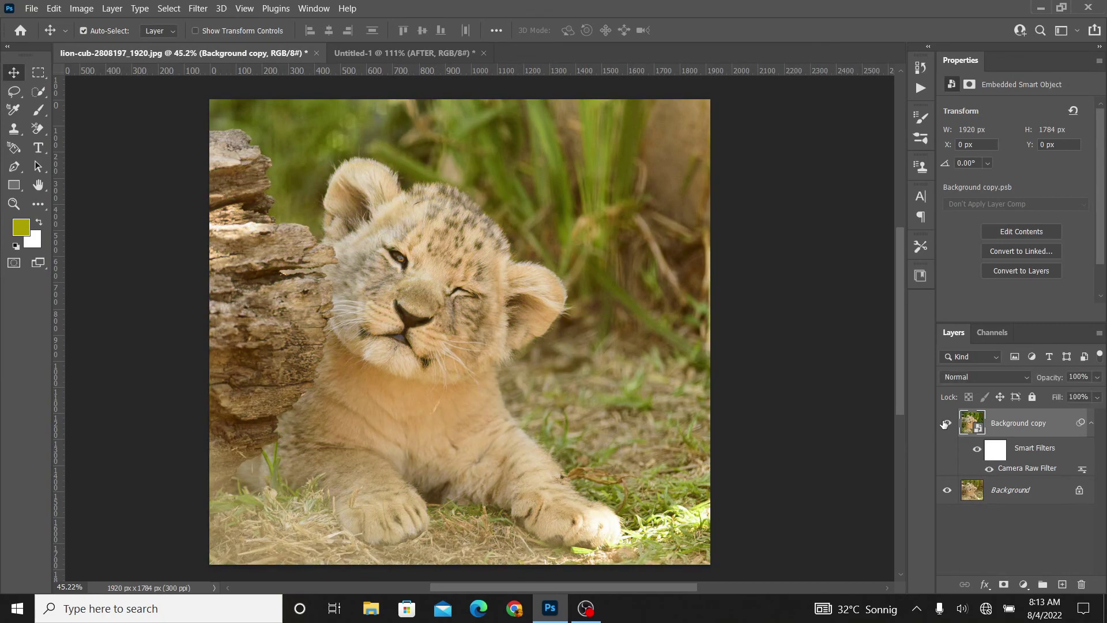
pyautogui.click(946, 424)
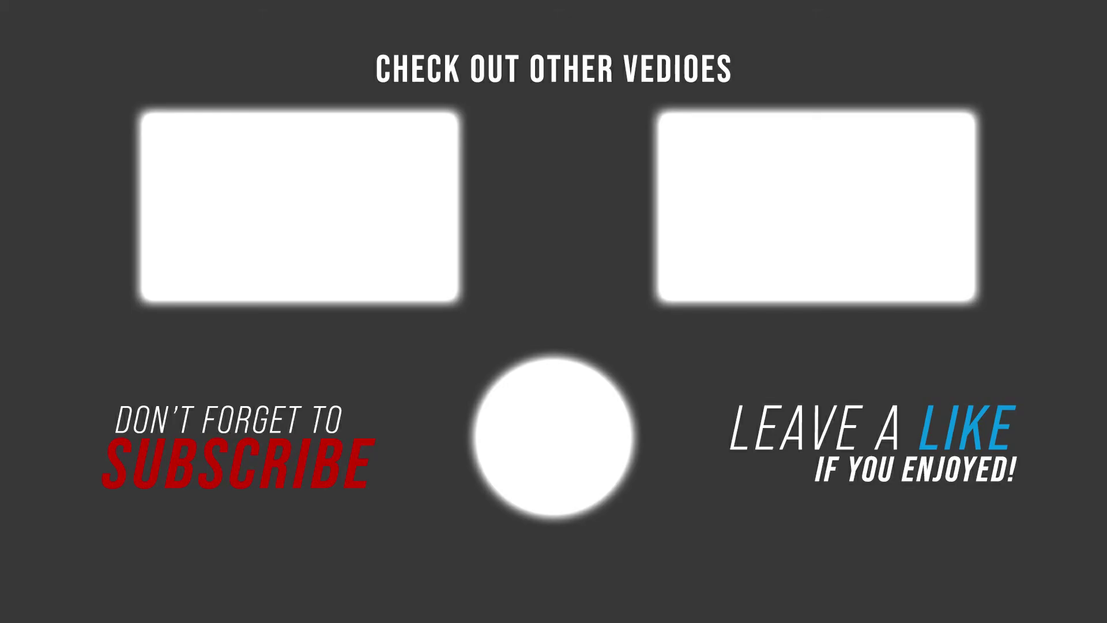